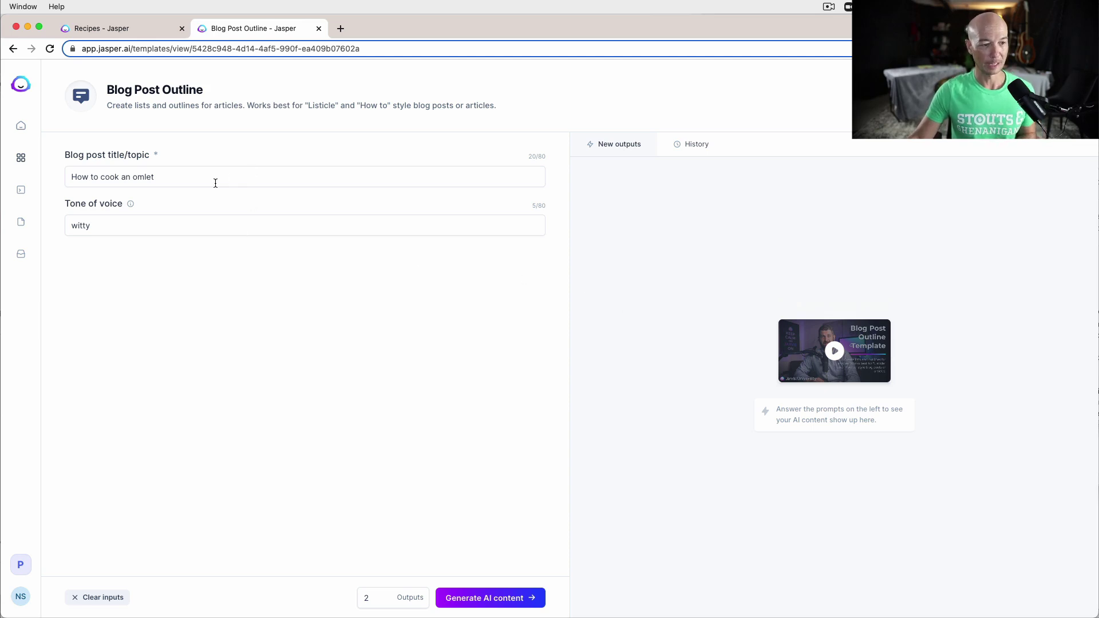
# - Replace the old omelet title with 'Why some people aren't successful online'
pyautogui.moveTo(216, 179); pyautogui.dragTo(63, 178)
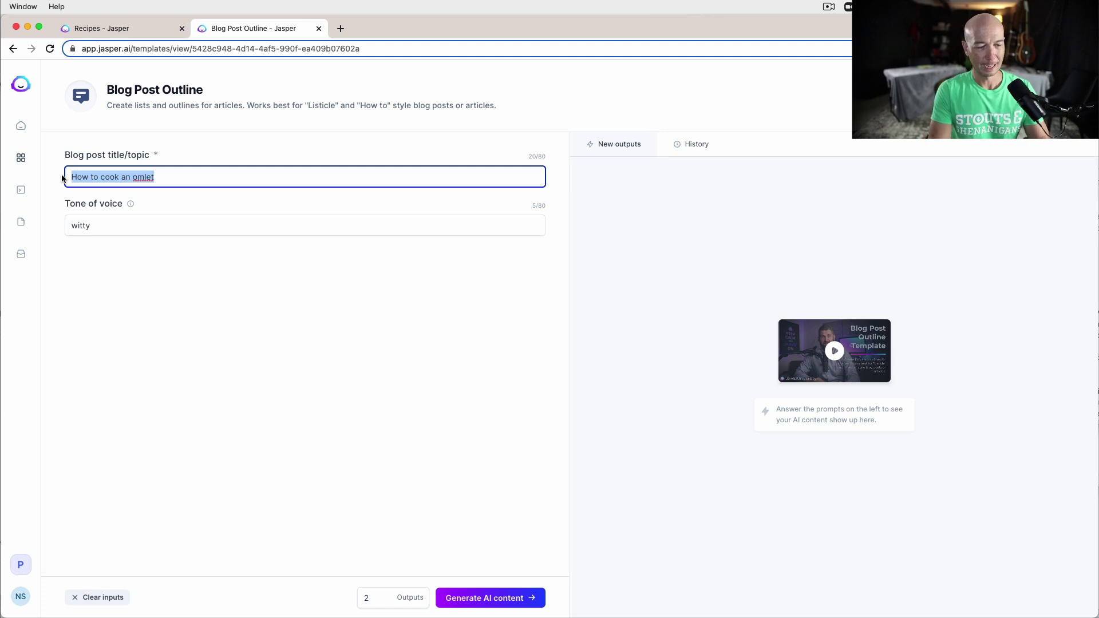
pyautogui.write('Why')
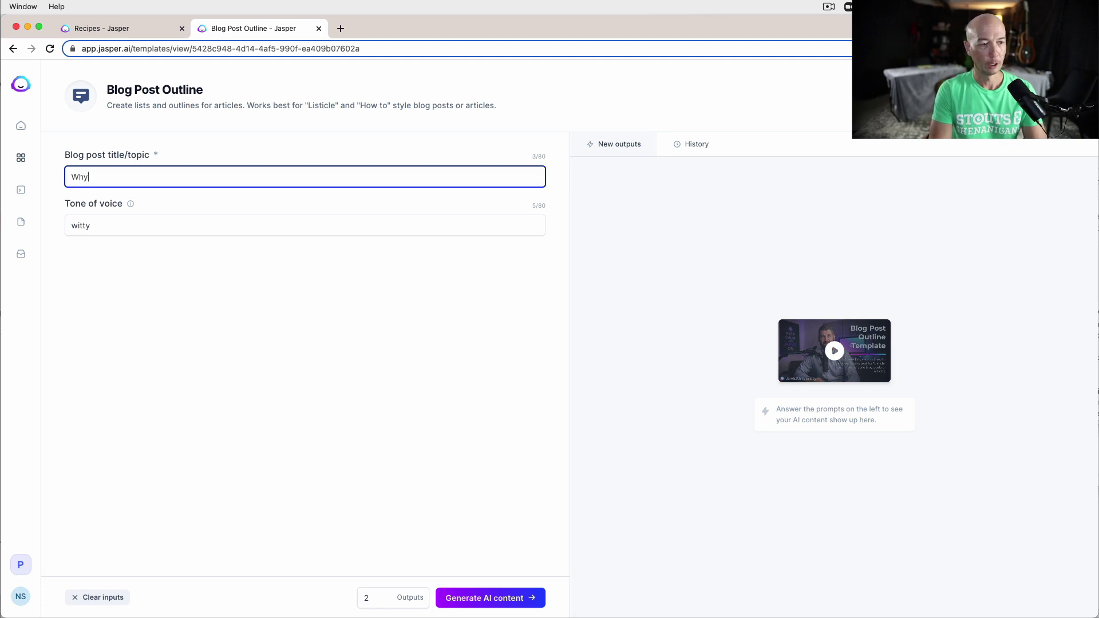
pyautogui.write(" aren'")
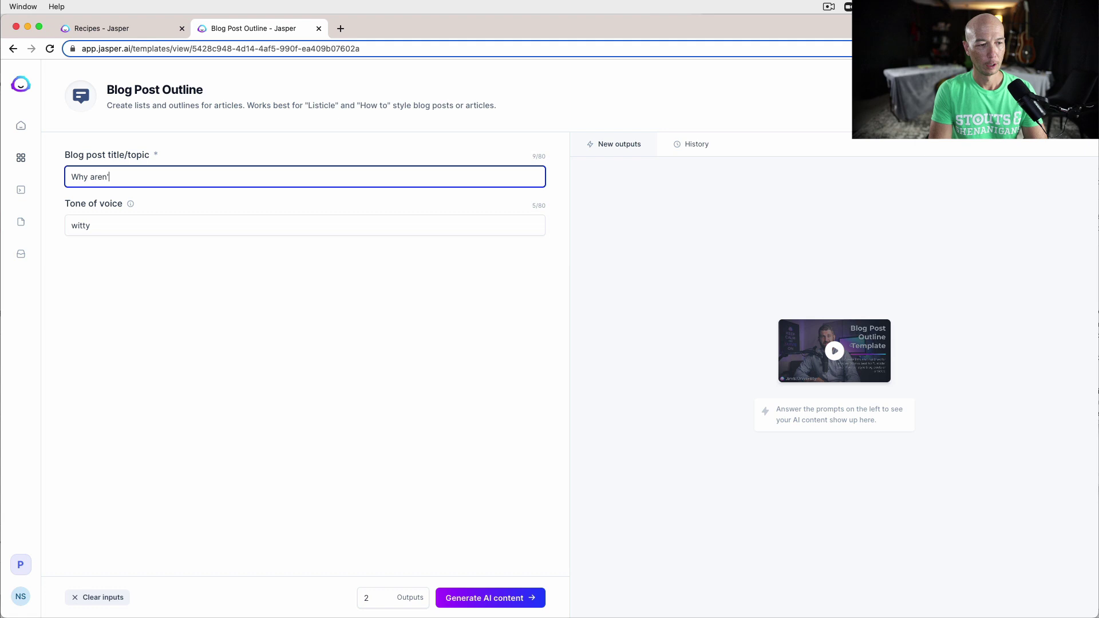
pyautogui.write('t people')
pyautogui.press('BackSpace')
pyautogui.press('BackSpace')
pyautogui.press('BackSpace')
pyautogui.press('BackSpace')
pyautogui.press('BackSpace')
pyautogui.press('BackSpace')
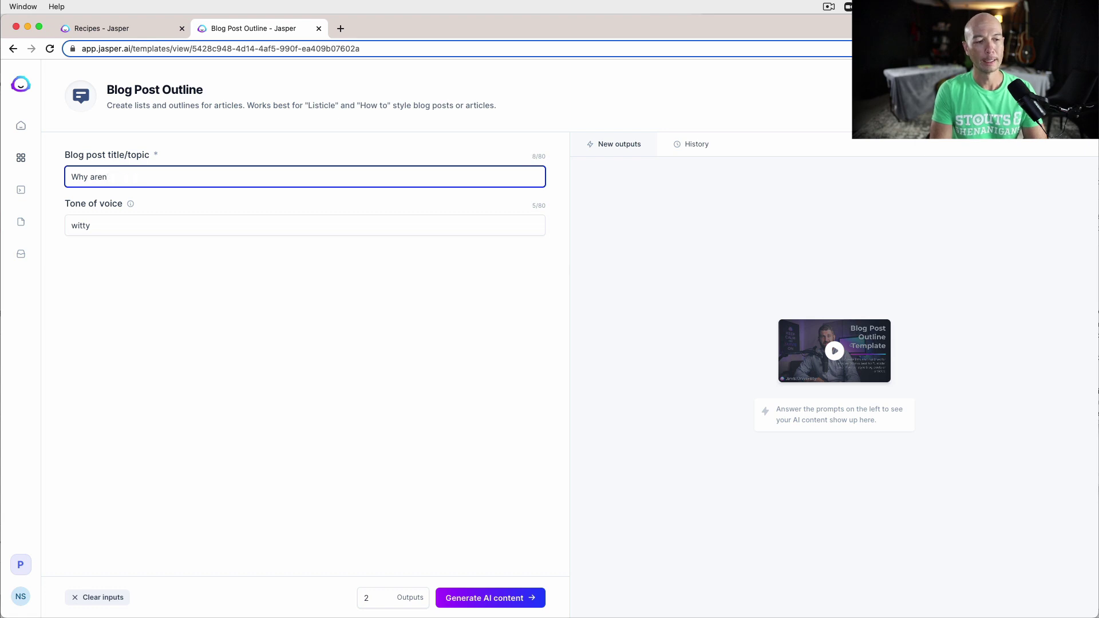
pyautogui.press('BackSpace')
pyautogui.press('BackSpace')
pyautogui.press('BackSpace')
pyautogui.write('some ')
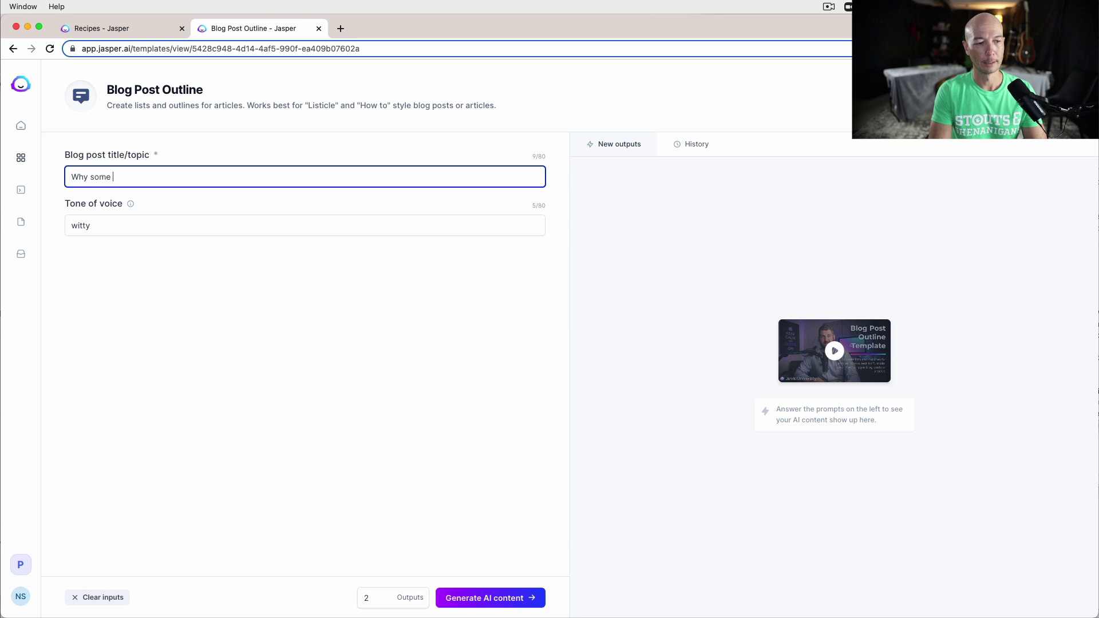
pyautogui.write("people aren't s")
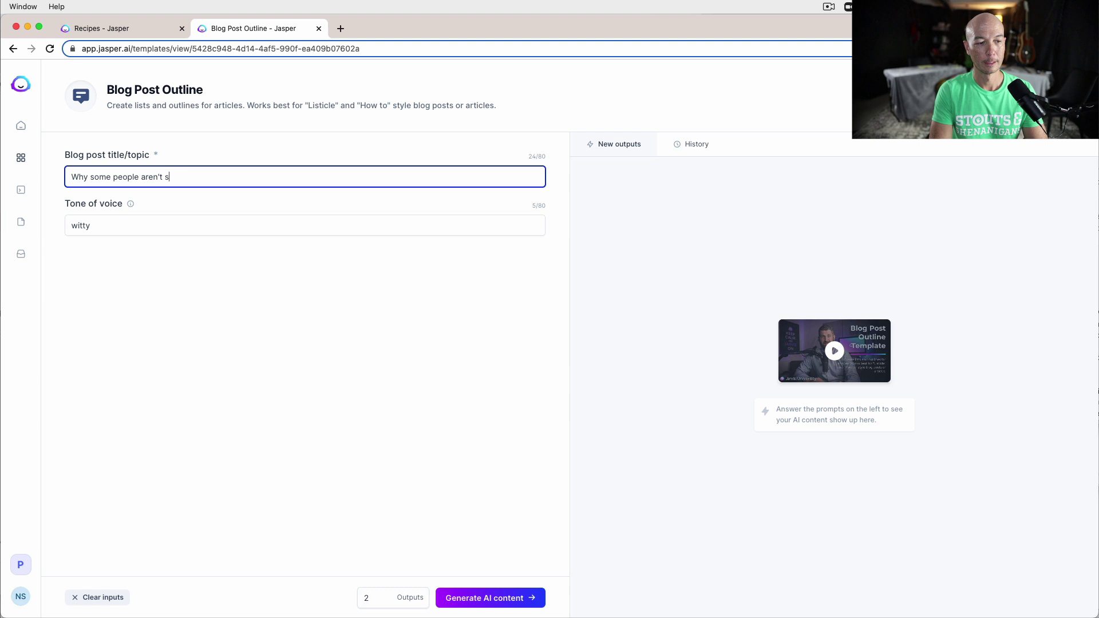
pyautogui.write('uccessful online')
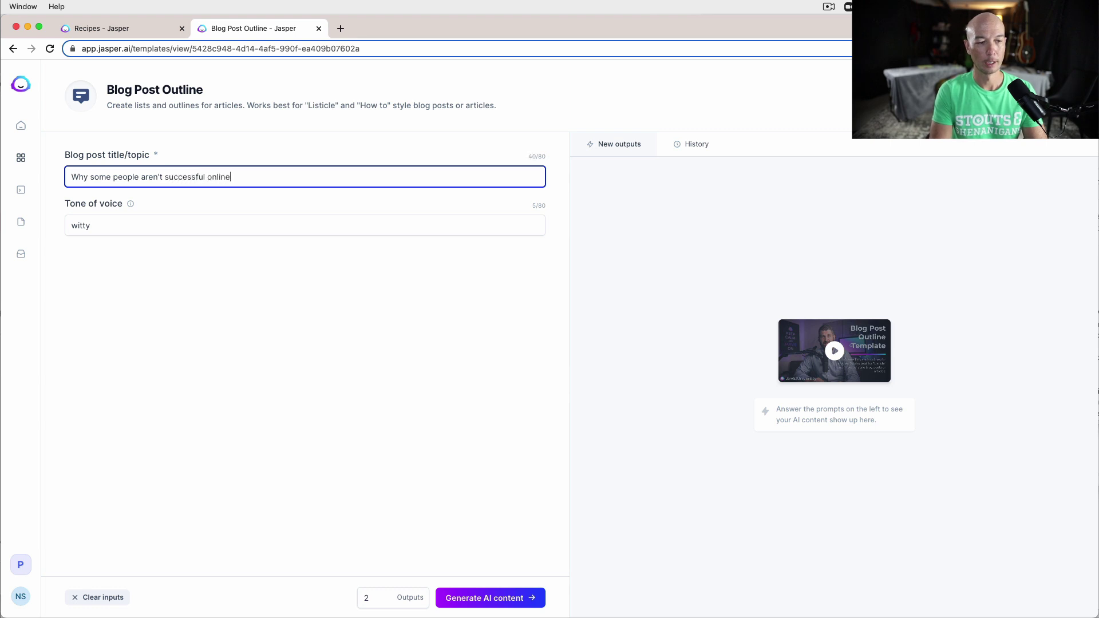
# - Set Outputs to 3 and generate the outlines
pyautogui.click(169, 225)
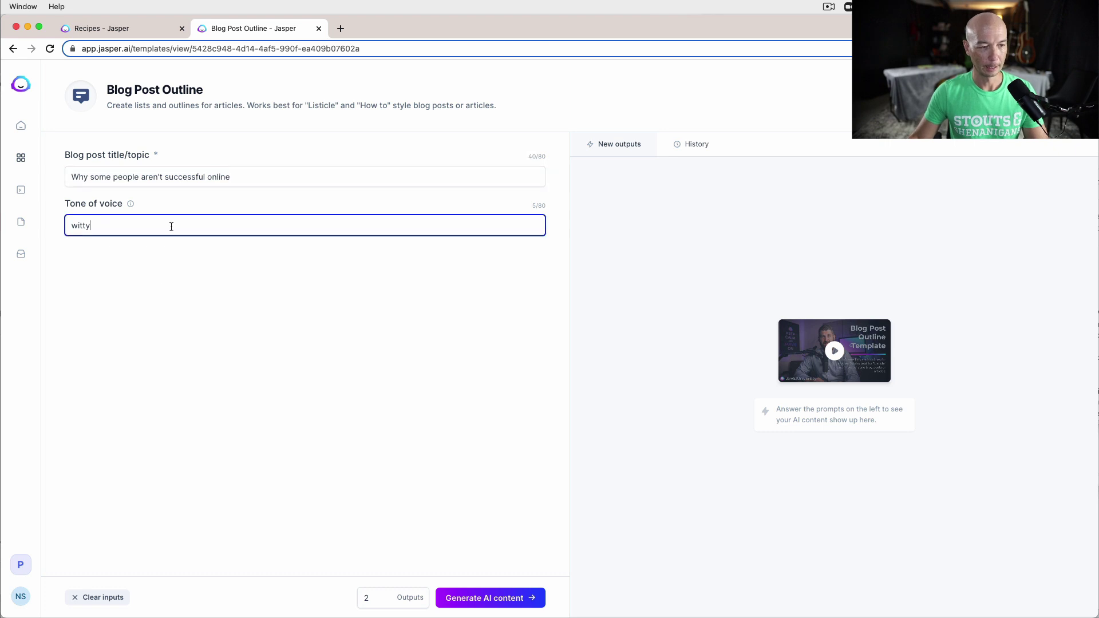
pyautogui.click(386, 596)
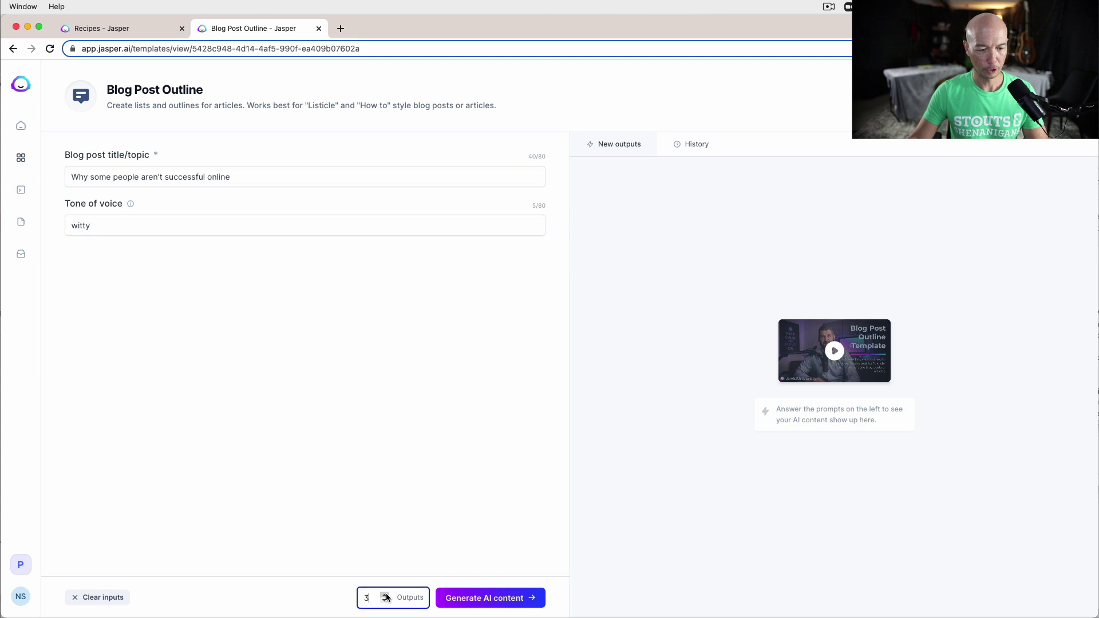
pyautogui.click(471, 597)
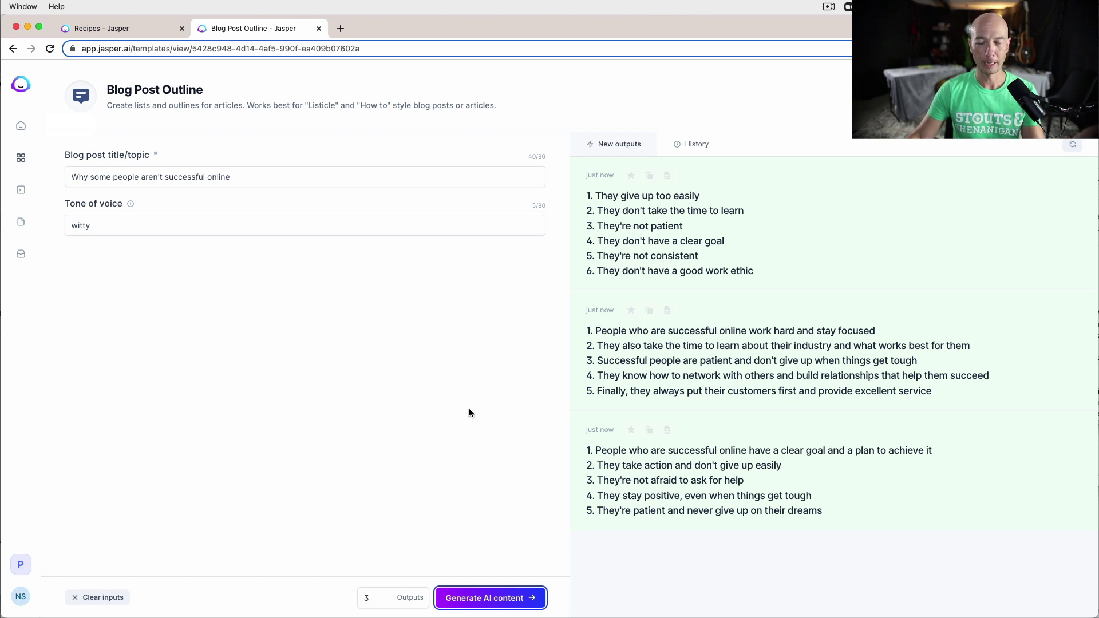
# - Open the first generated outline from AI outputs as a new document
pyautogui.click(826, 7)
pyautogui.click(832, 44)
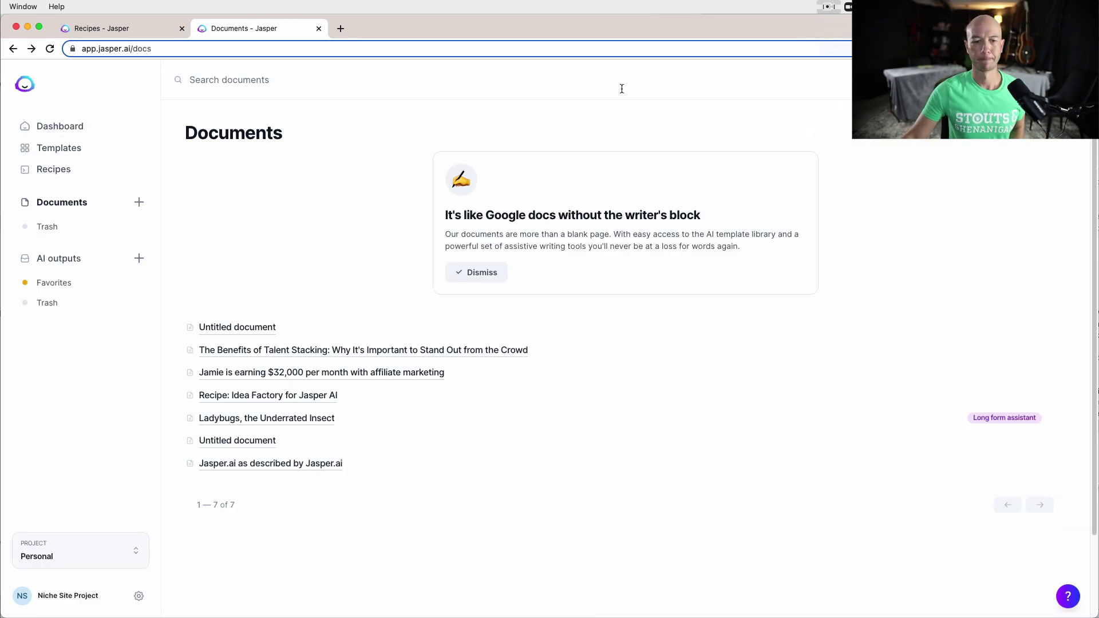
pyautogui.click(72, 261)
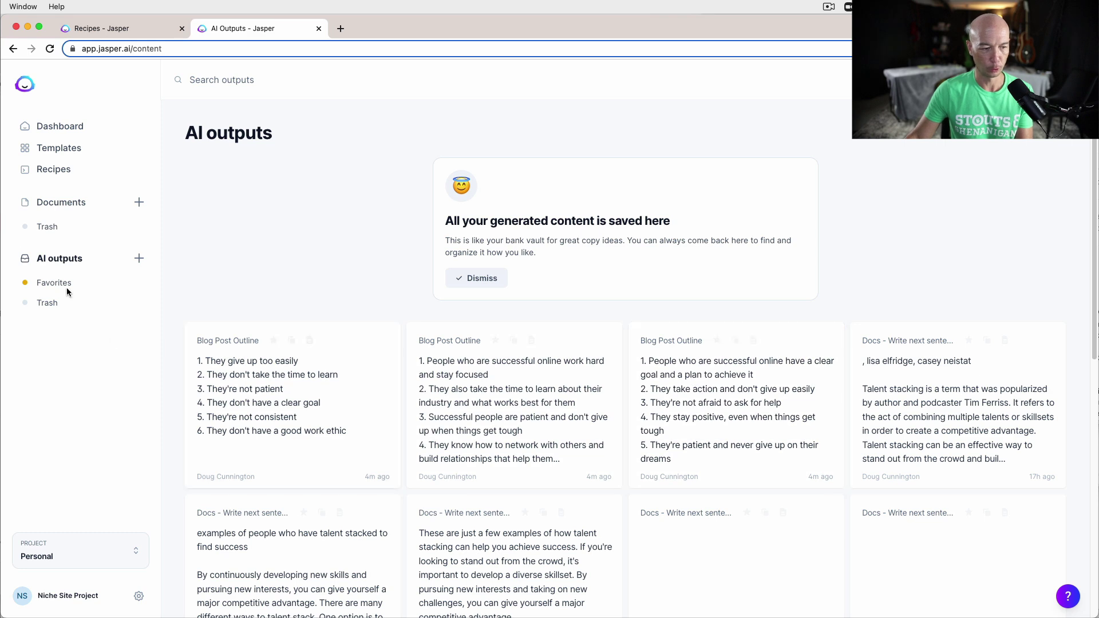
pyautogui.click(310, 342)
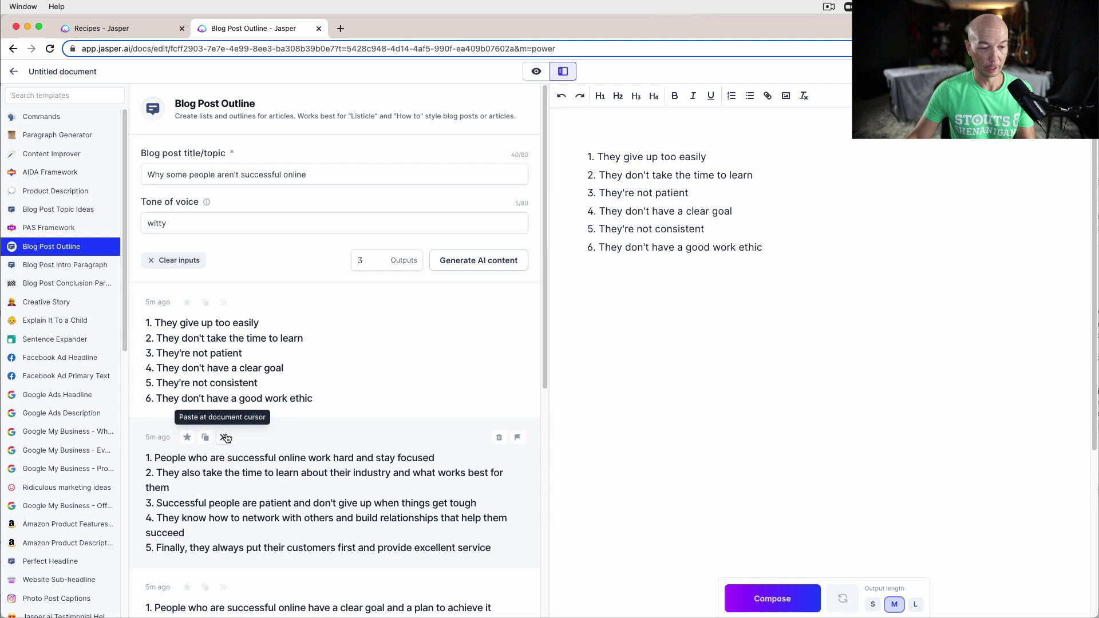
# - Paste the second and third outlines below the first, with the third on its own line
pyautogui.click(738, 317)
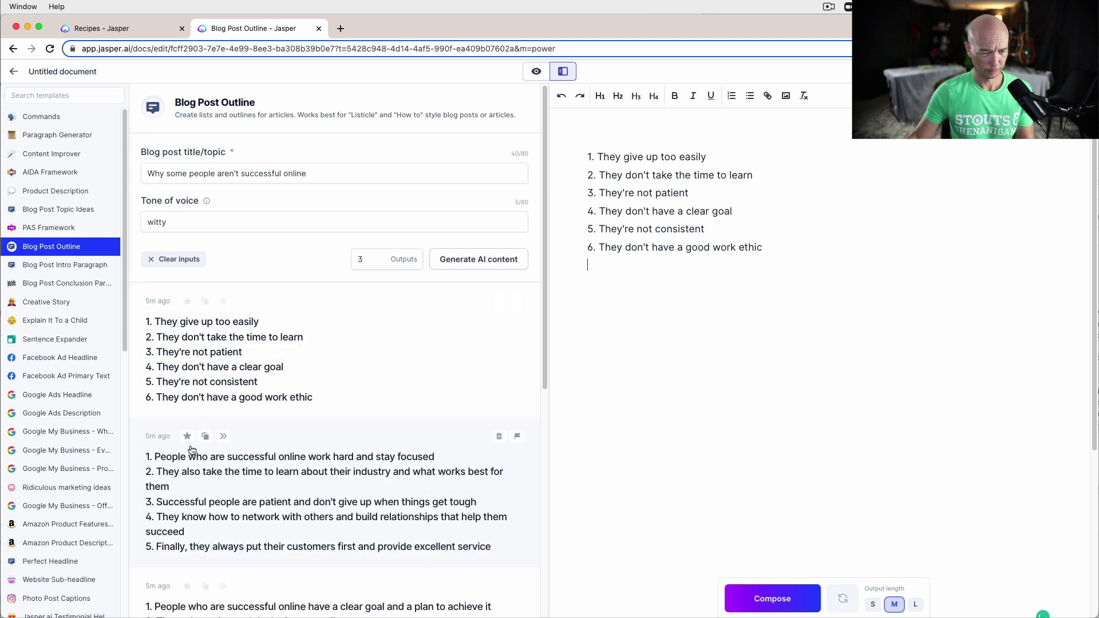
pyautogui.click(224, 438)
pyautogui.scroll(-5, 231, 401)
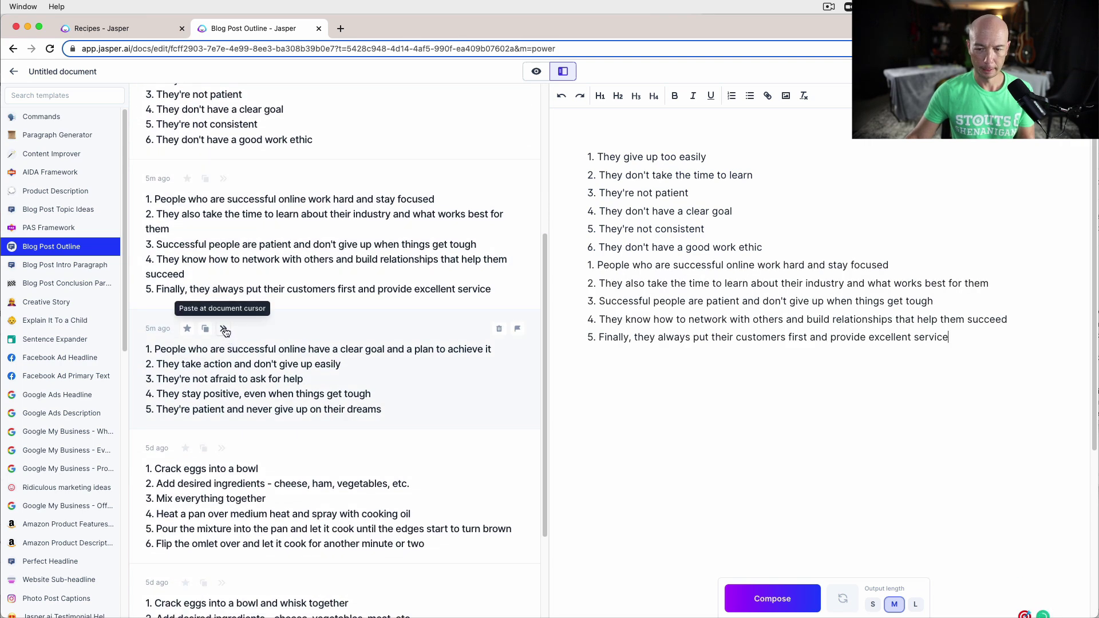
pyautogui.click(224, 329)
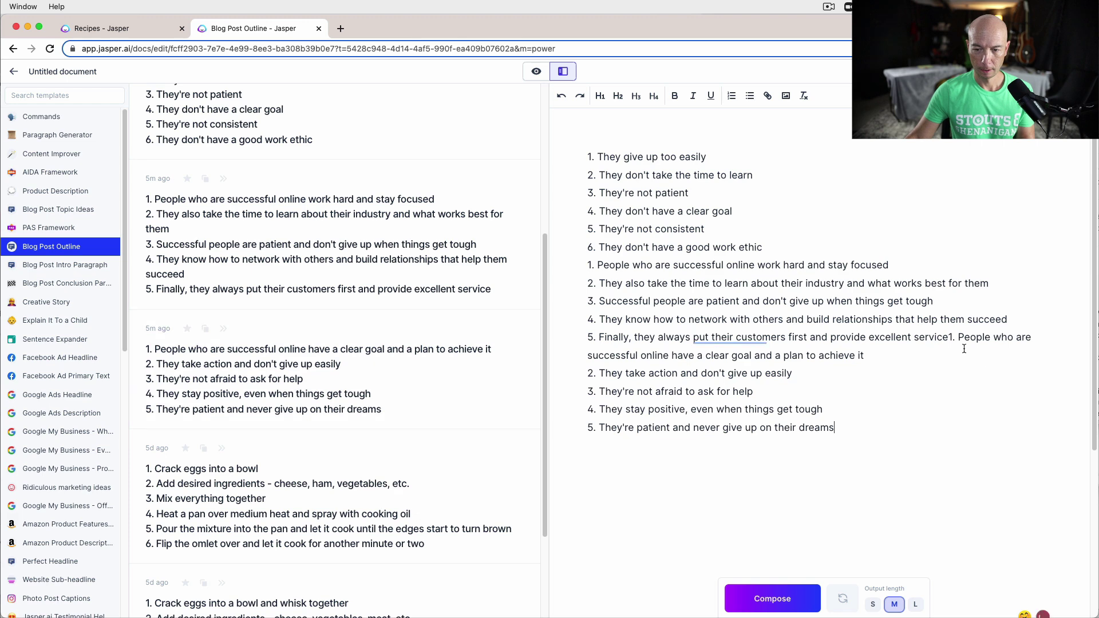
pyautogui.press('Return')
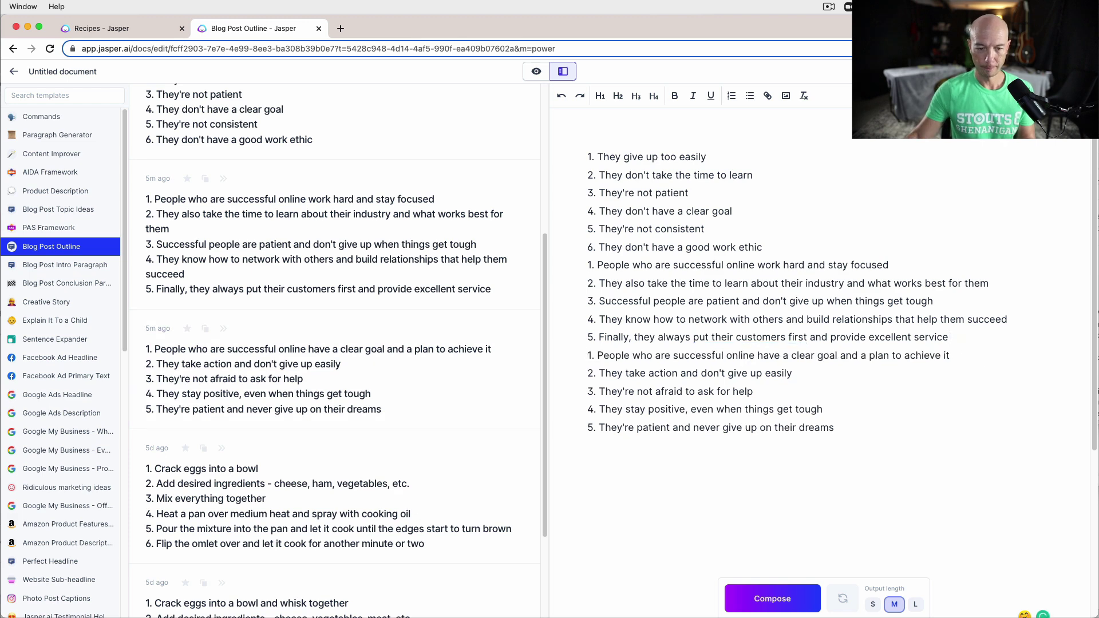
pyautogui.scroll(5, 368, 363)
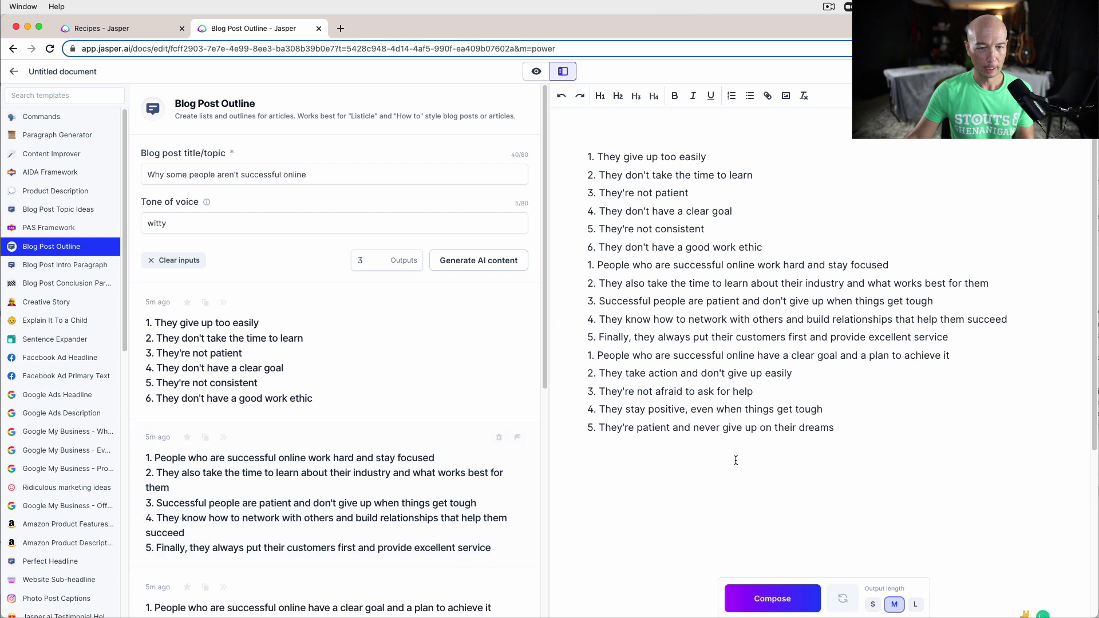
pyautogui.click(827, 7)
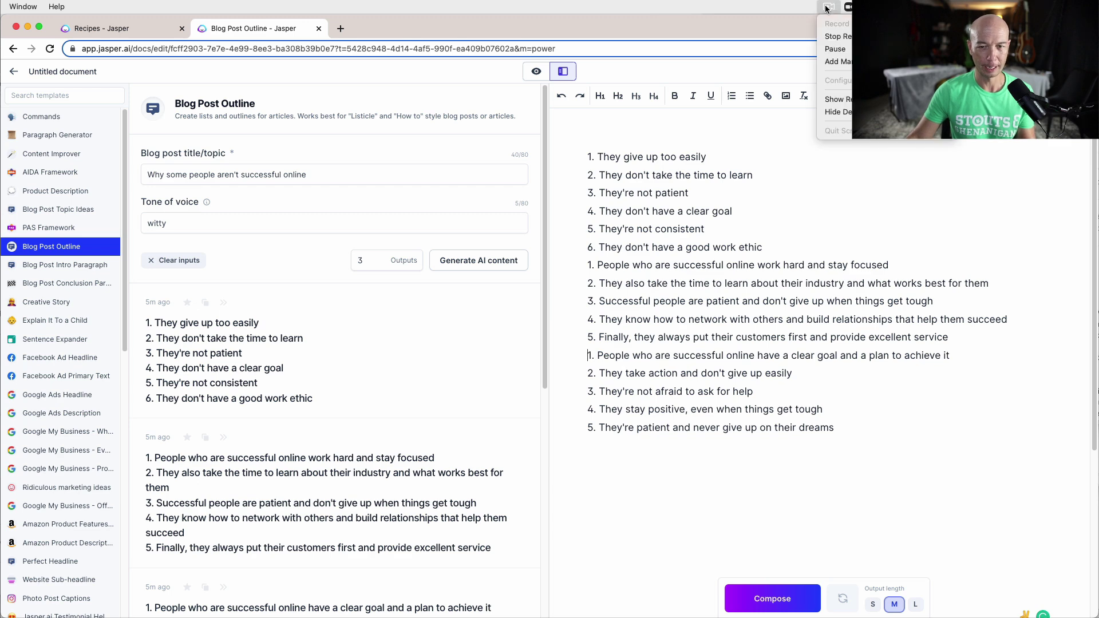
# - Turn all twelve reasons into a single numbered list
pyautogui.click(846, 49)
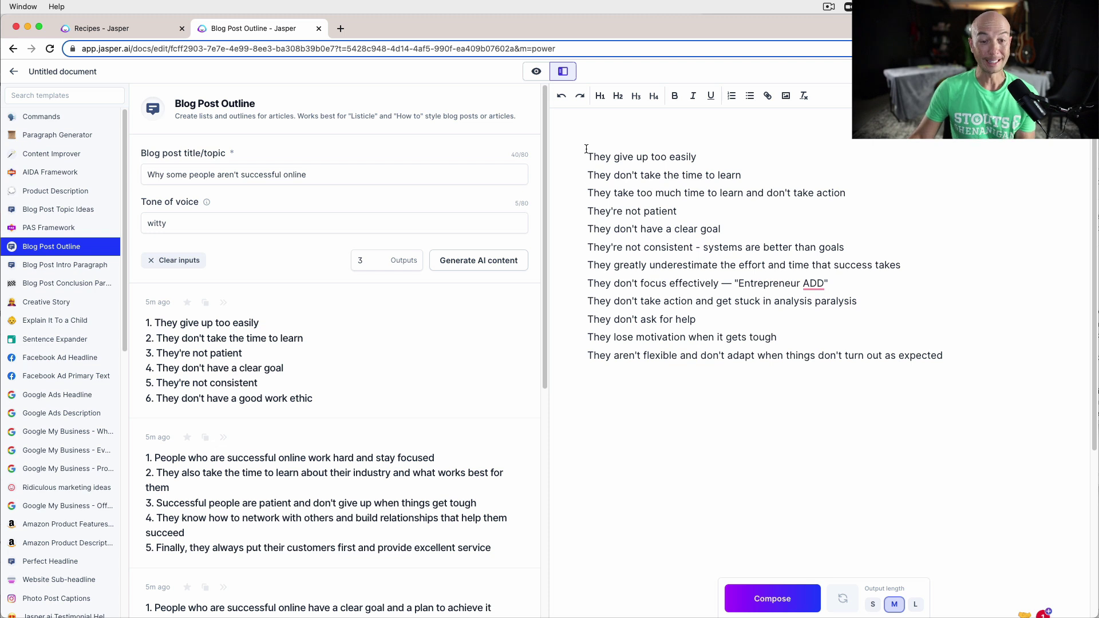
pyautogui.moveTo(589, 156); pyautogui.dragTo(612, 158)
pyautogui.click(632, 192)
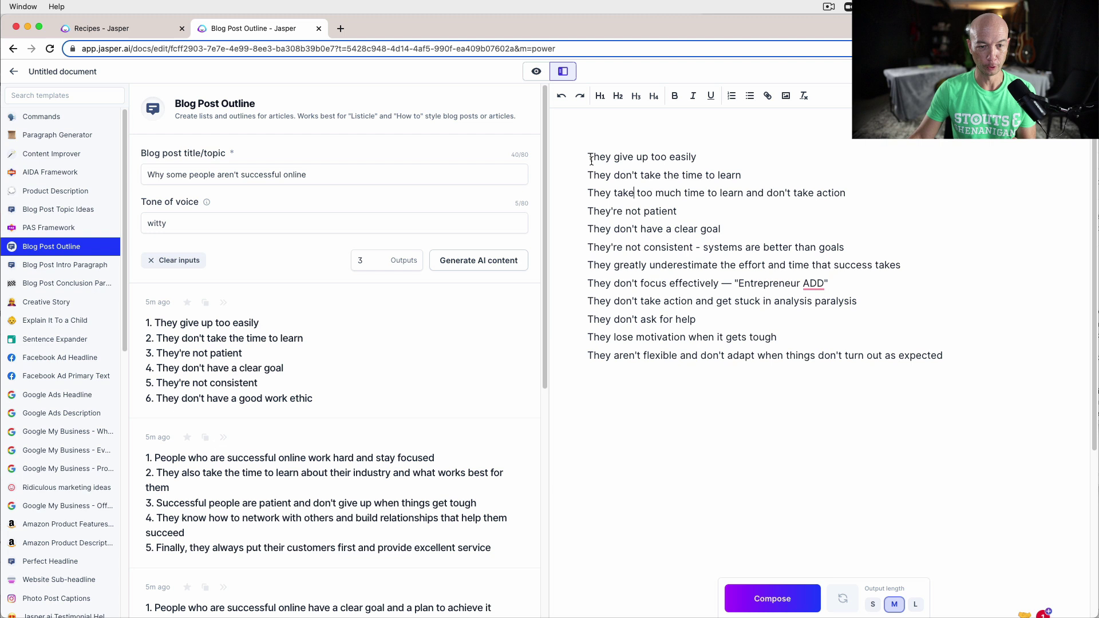
pyautogui.moveTo(590, 158); pyautogui.dragTo(964, 348)
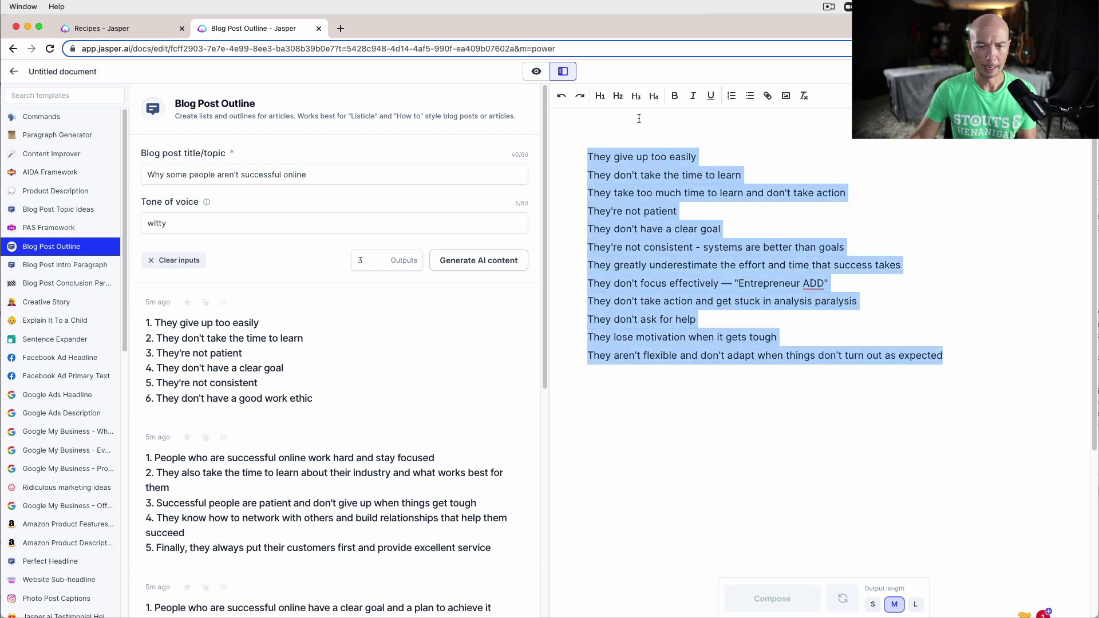
pyautogui.click(731, 97)
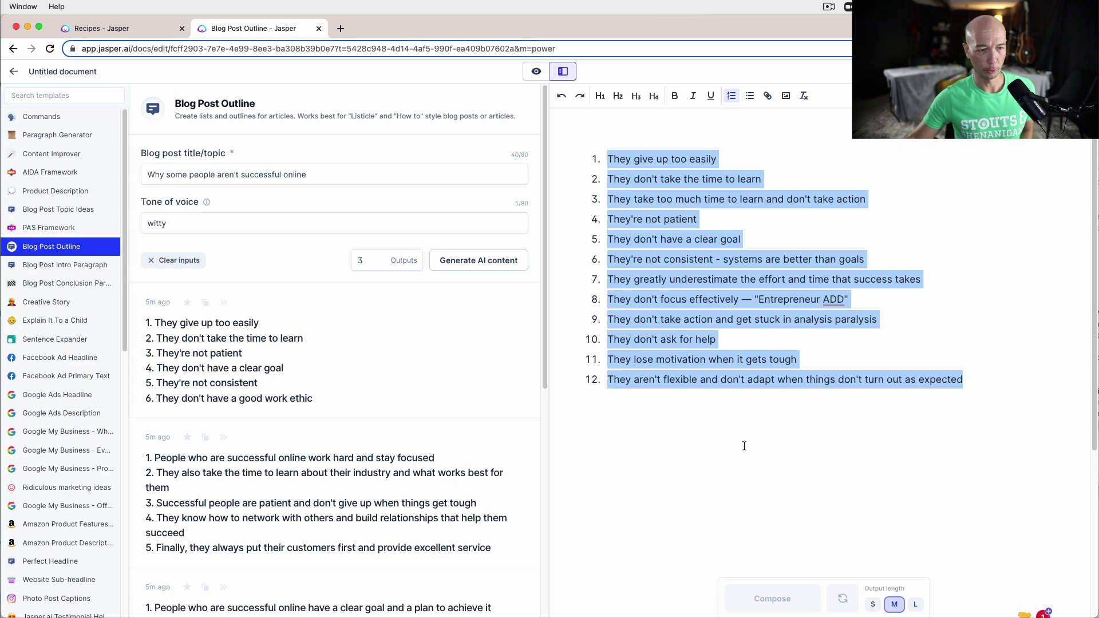
pyautogui.click(773, 463)
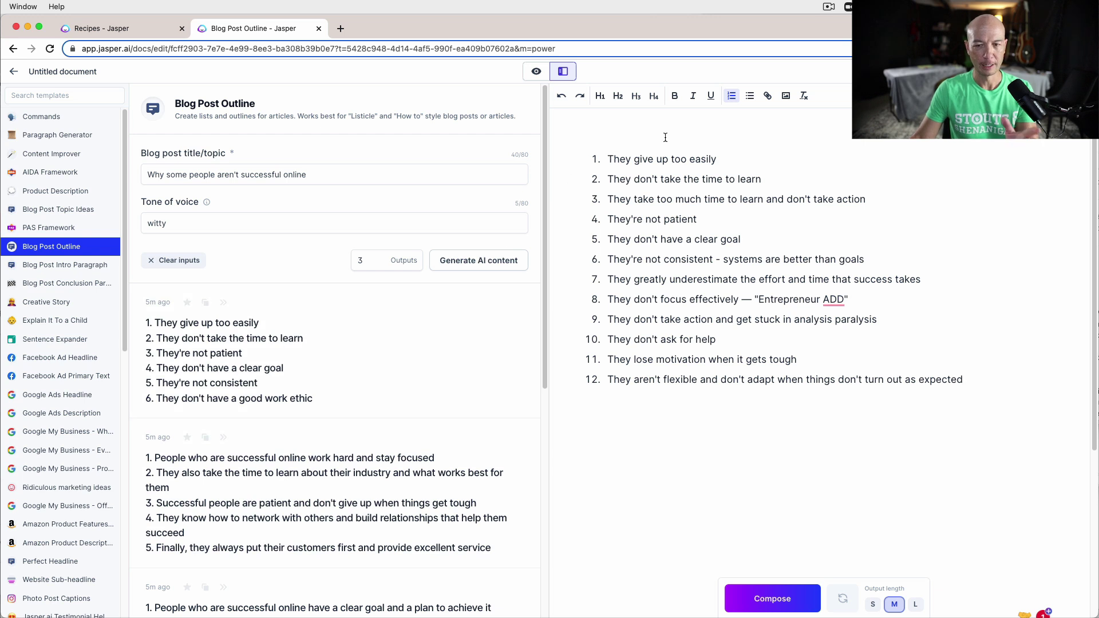
pyautogui.moveTo(964, 383); pyautogui.dragTo(572, 164)
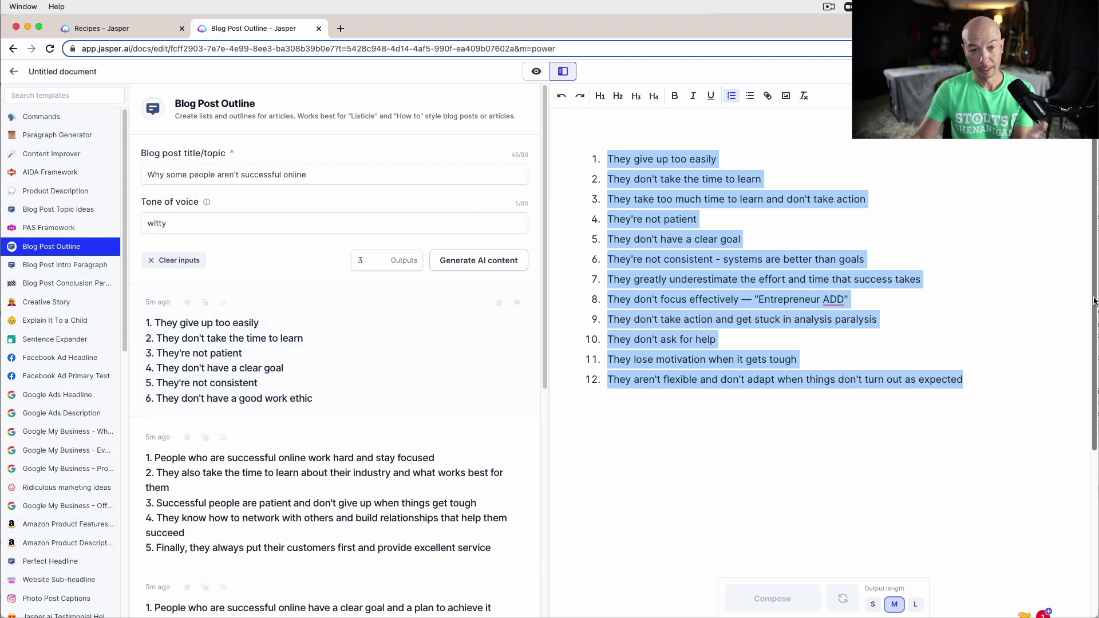
# - Switch the editor to focus mode and begin on the document Title
pyautogui.click(534, 73)
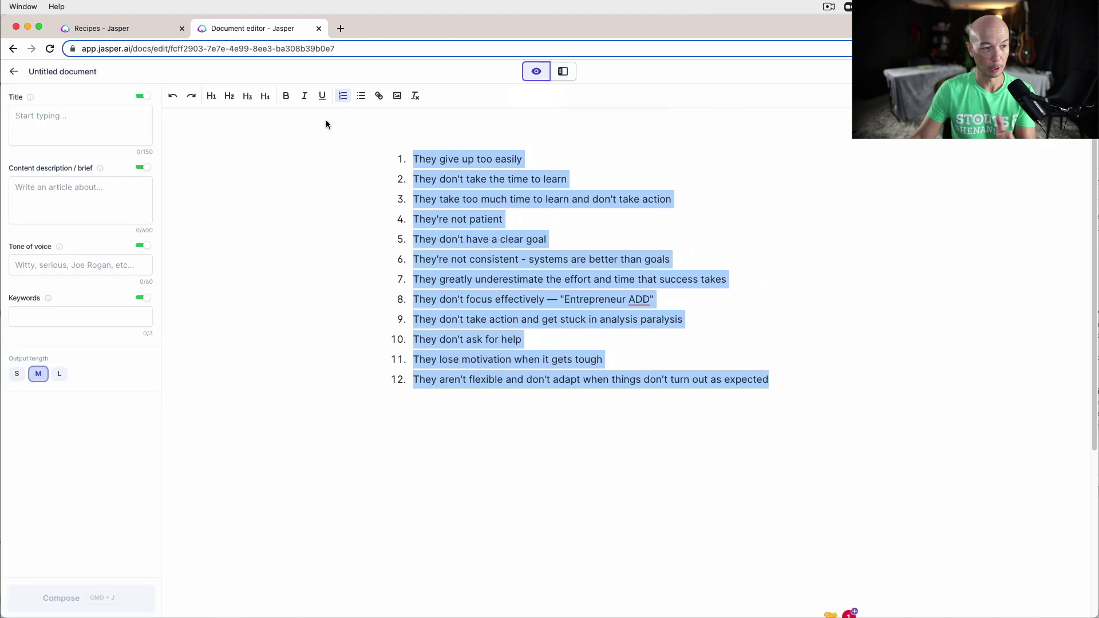
pyautogui.click(335, 229)
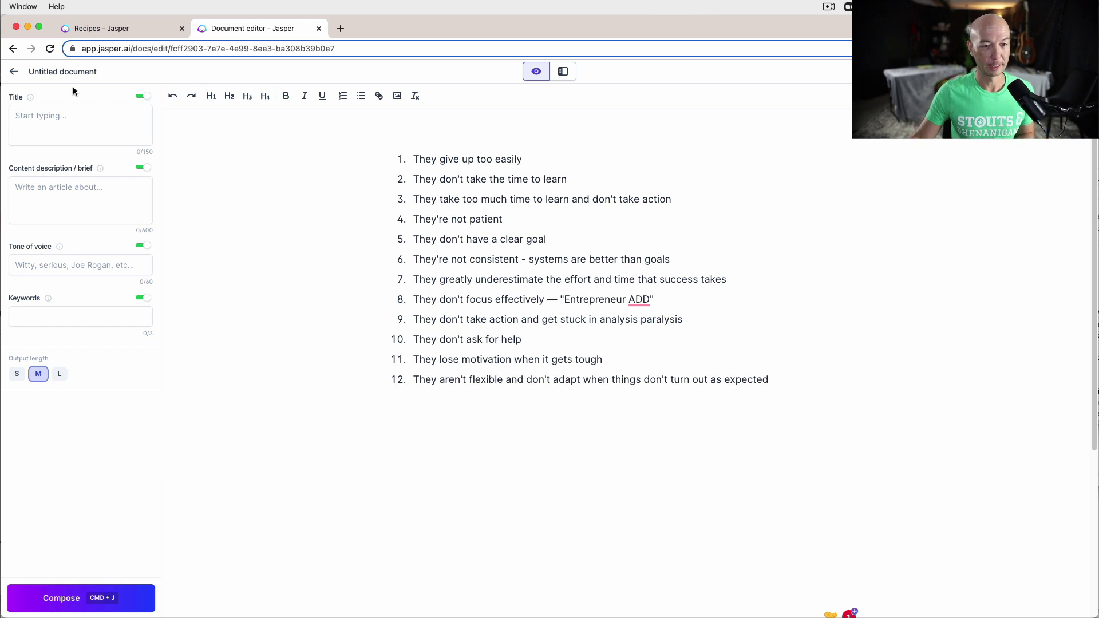
pyautogui.click(87, 116)
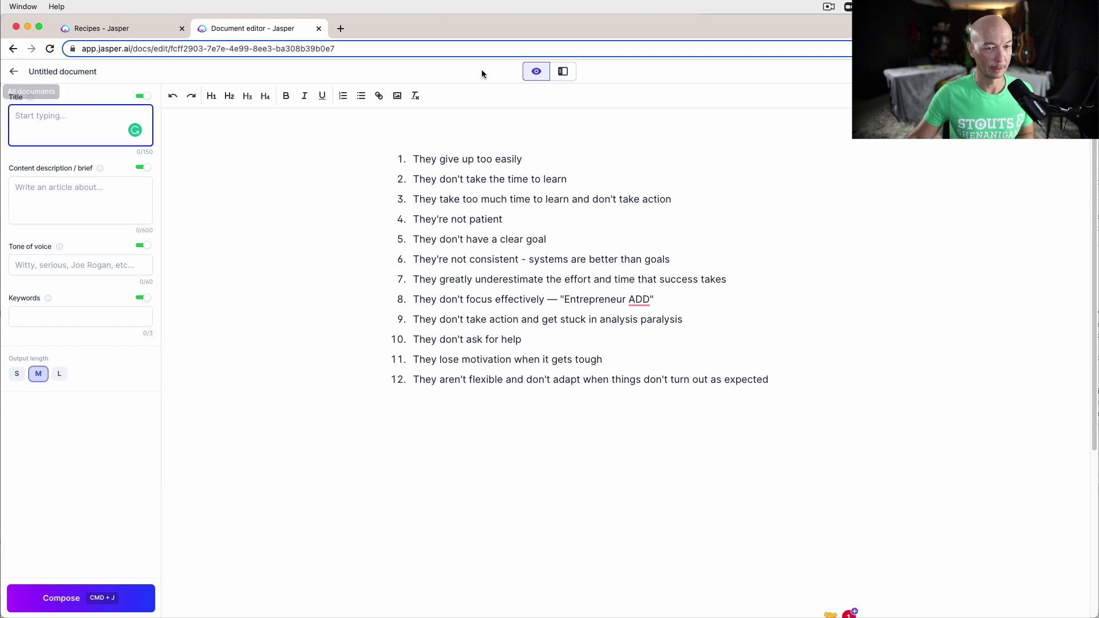
# - Copy the Blog Post Outline topic into the document Title
pyautogui.click(563, 71)
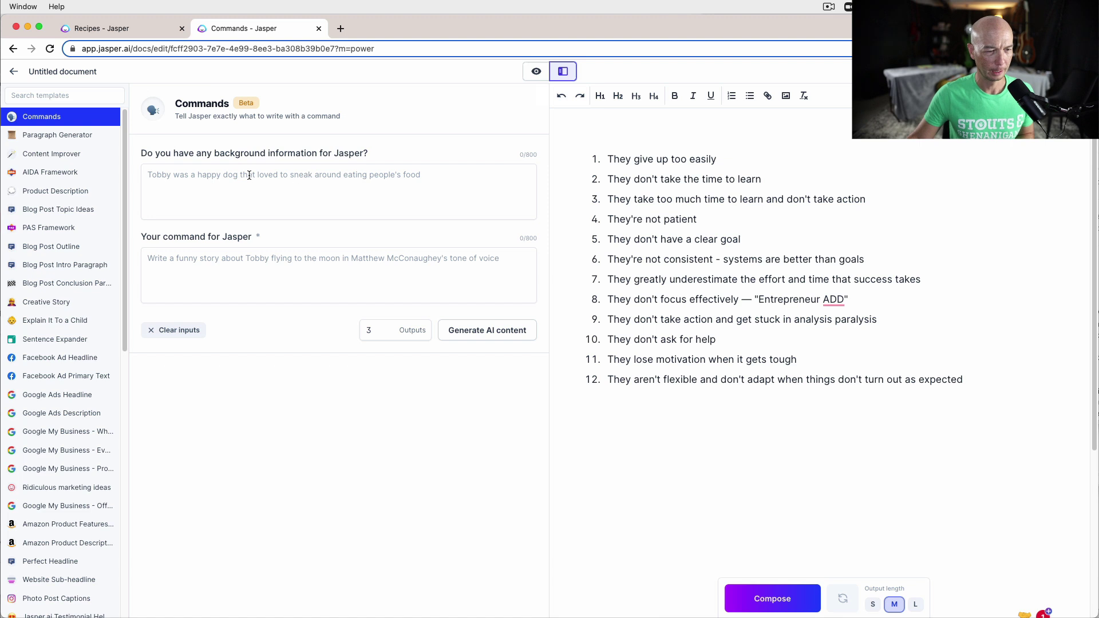
pyautogui.click(69, 251)
pyautogui.tripleClick(185, 180)
pyautogui.press('super+c')
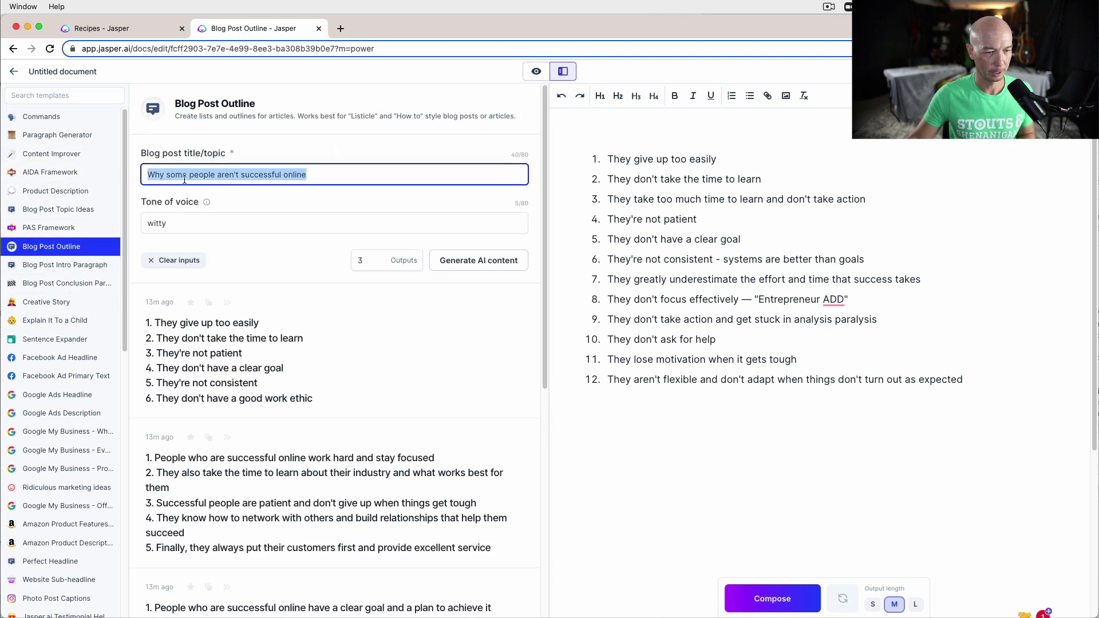
pyautogui.click(536, 71)
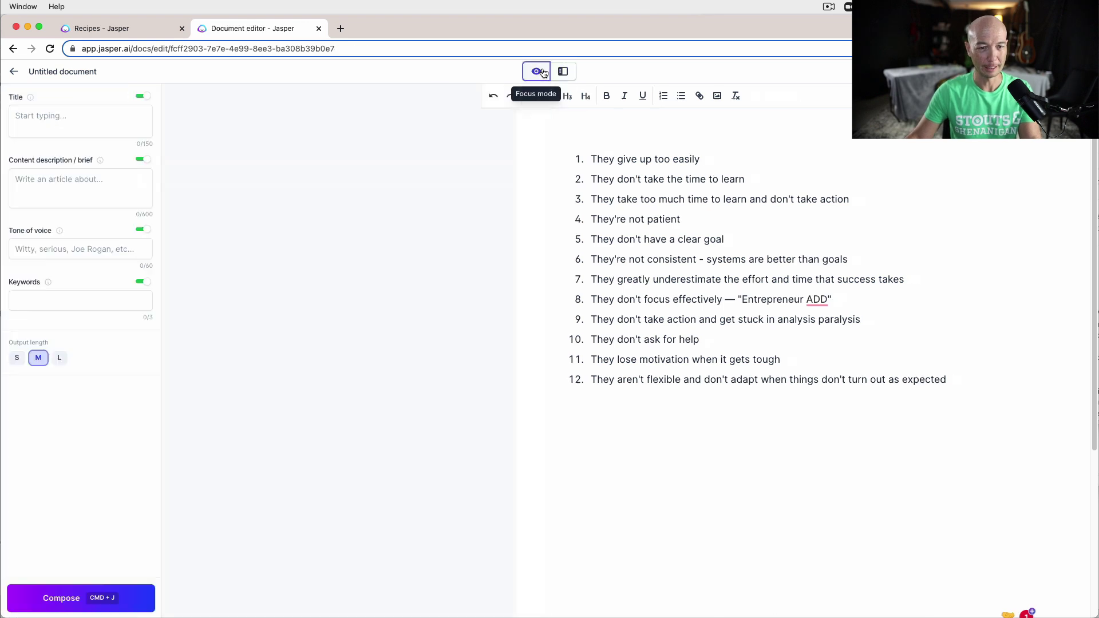
pyautogui.click(65, 128)
pyautogui.press('super+v')
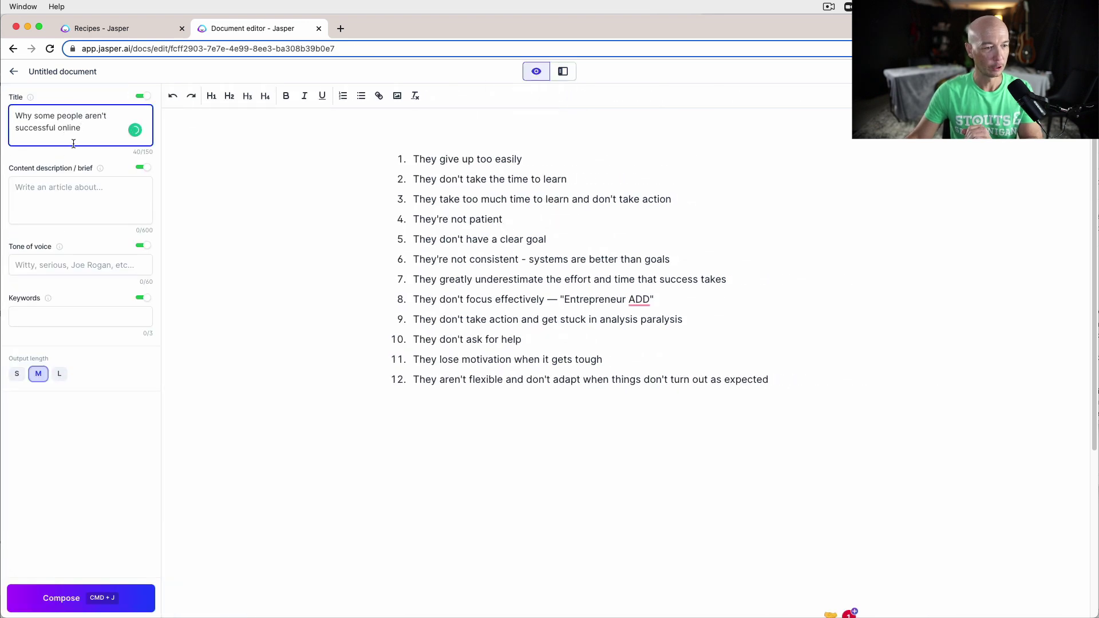
pyautogui.click(56, 203)
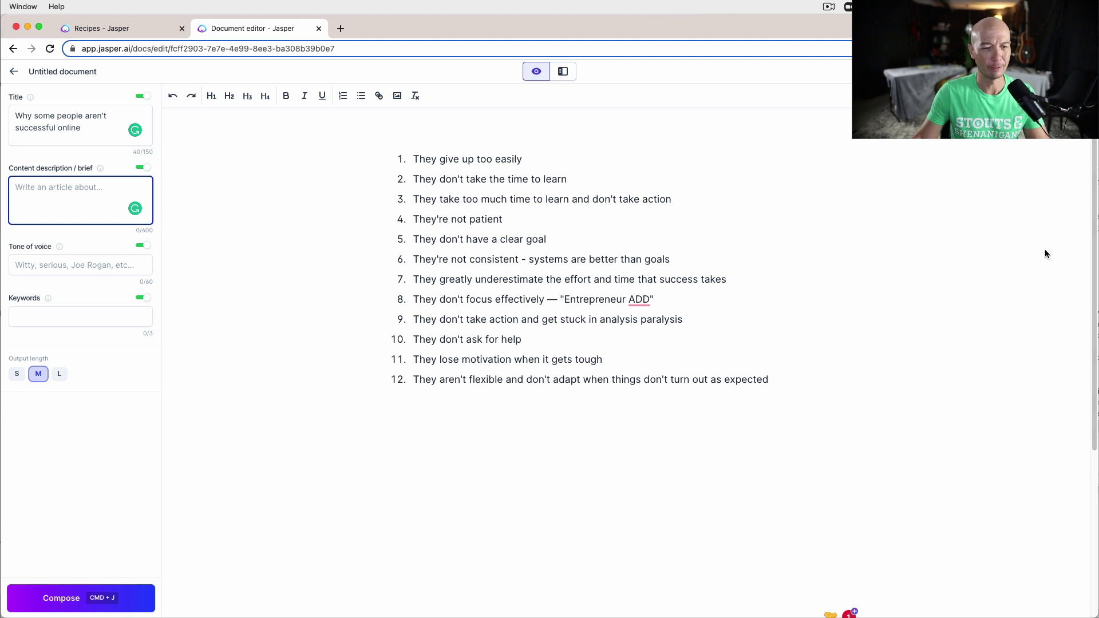
pyautogui.click(574, 163)
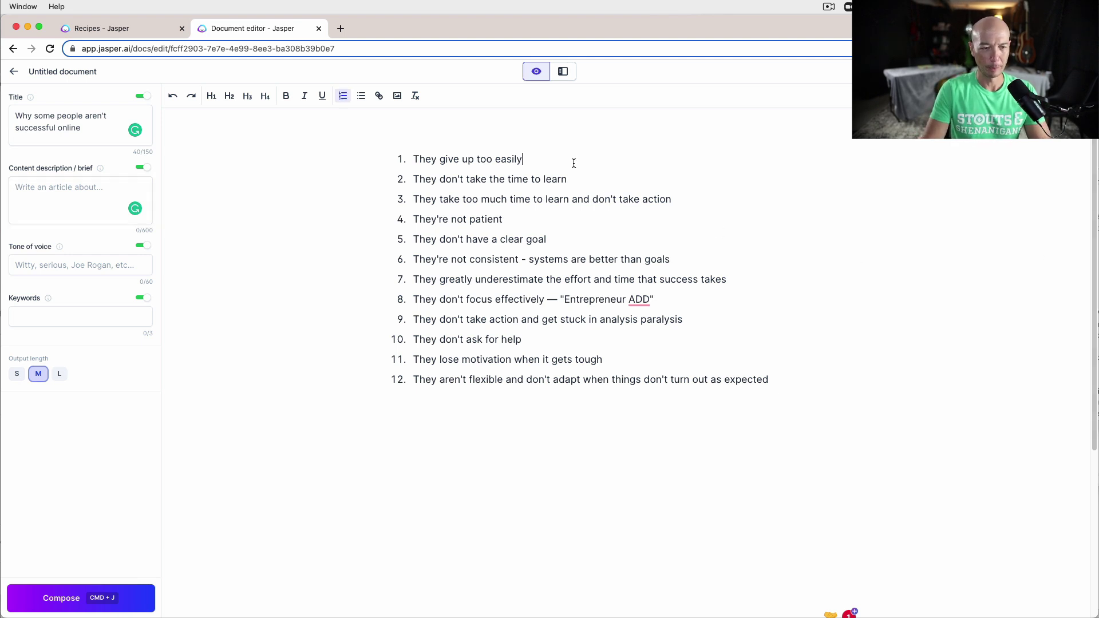
# - Compose an AI paragraph on a new line beneath 'They give up too easily'
pyautogui.press('Return')
pyautogui.press('Return')
pyautogui.press('Return')
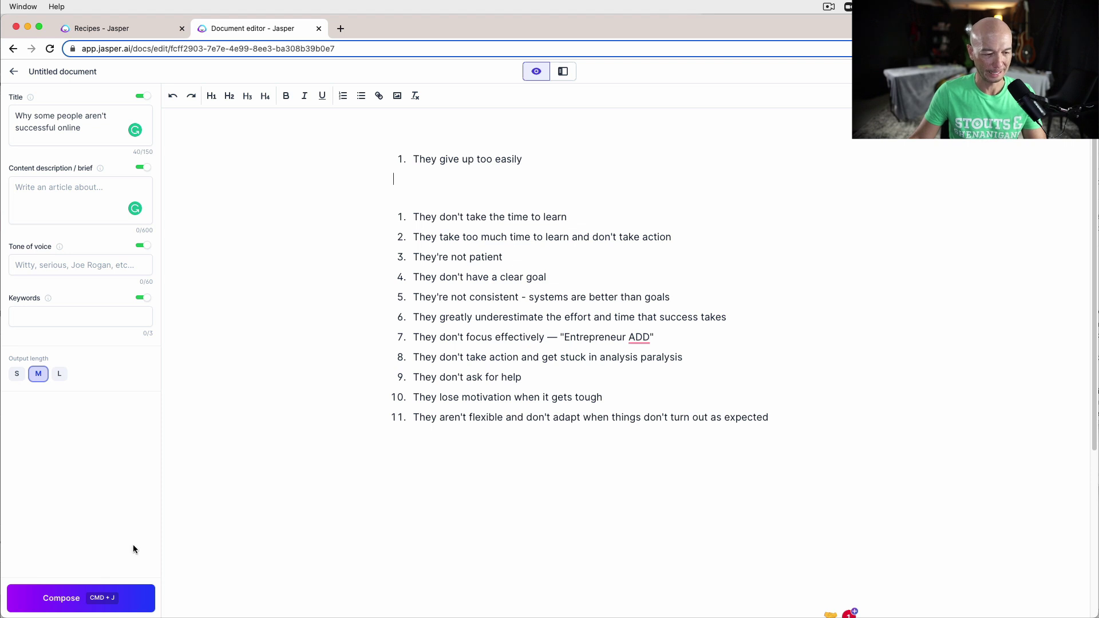
pyautogui.click(49, 599)
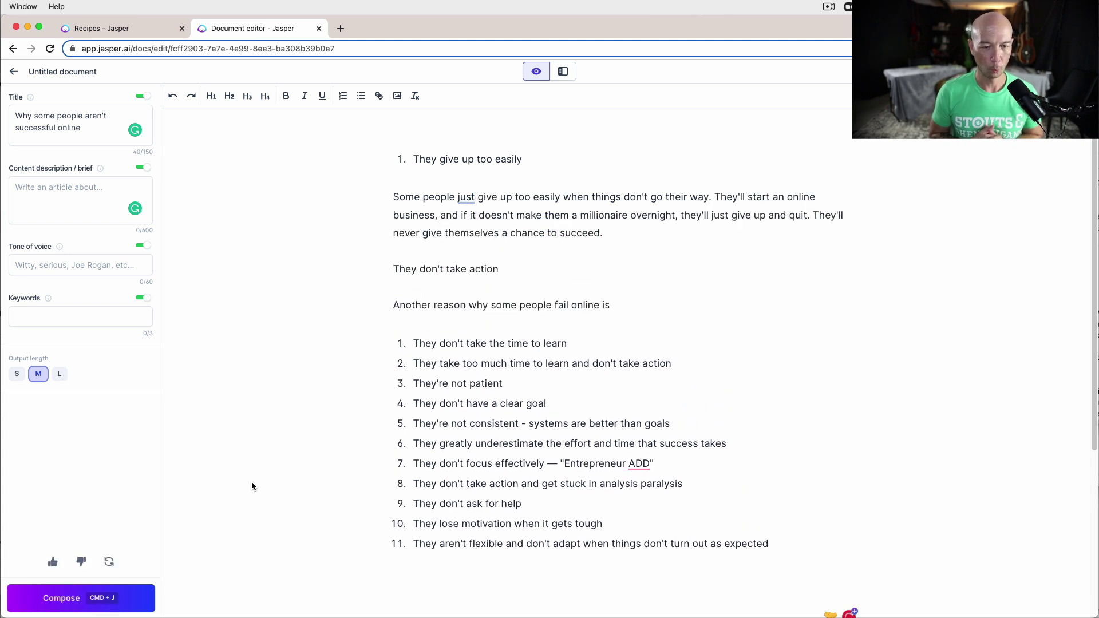
pyautogui.scroll(-5, 261, 464)
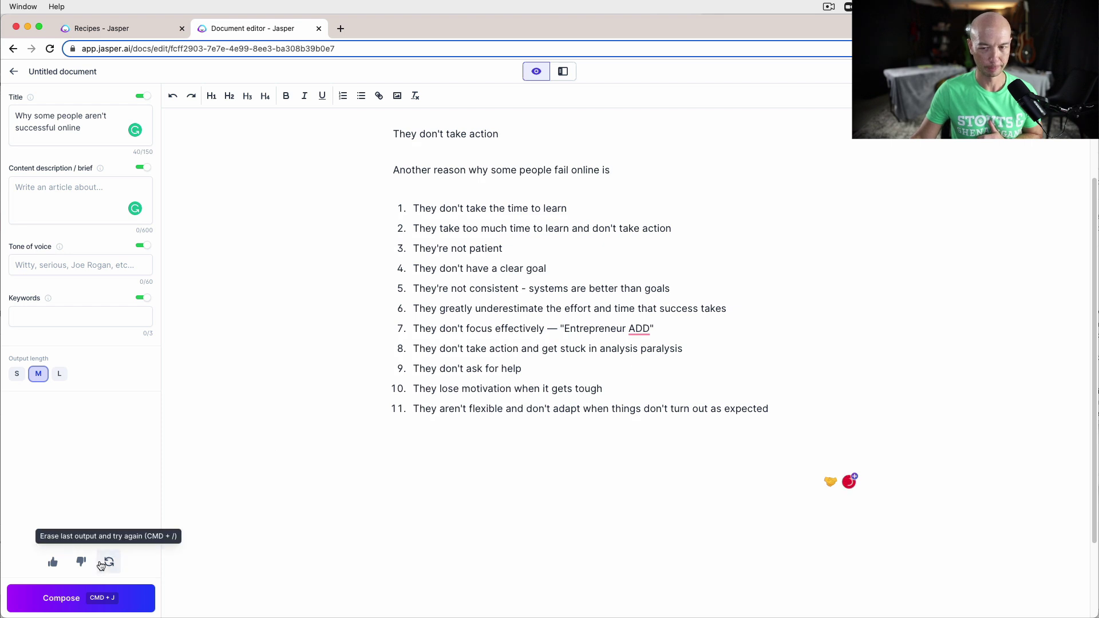
pyautogui.scroll(2, 284, 472)
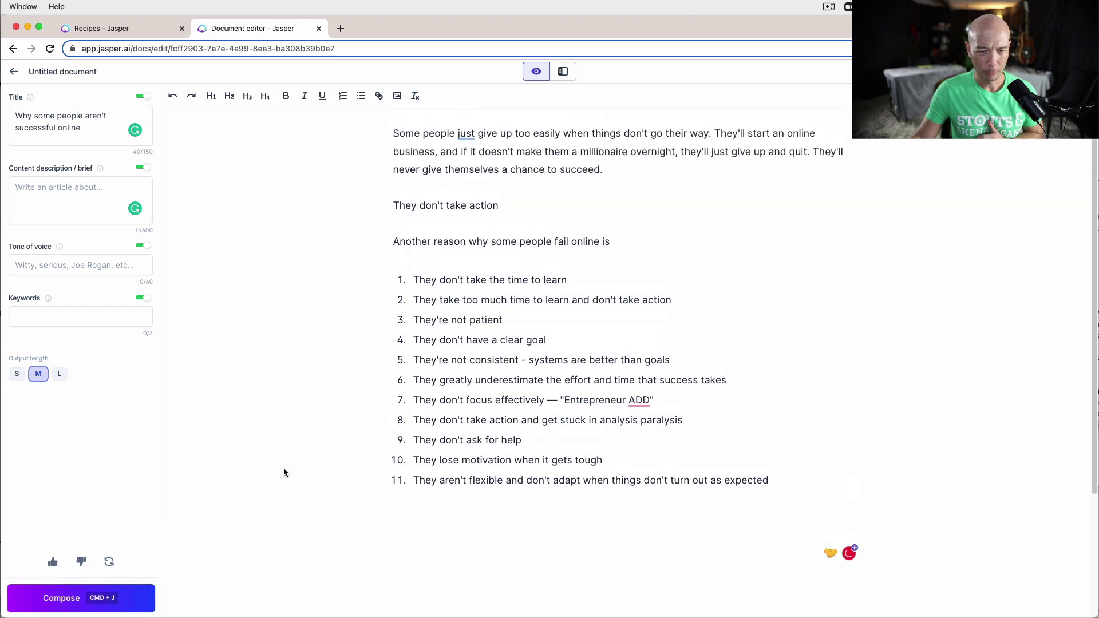
pyautogui.scroll(1, 284, 472)
# - Delete the extra generated lines starting 'Another reason why some people fail online is'
pyautogui.tripleClick(455, 276)
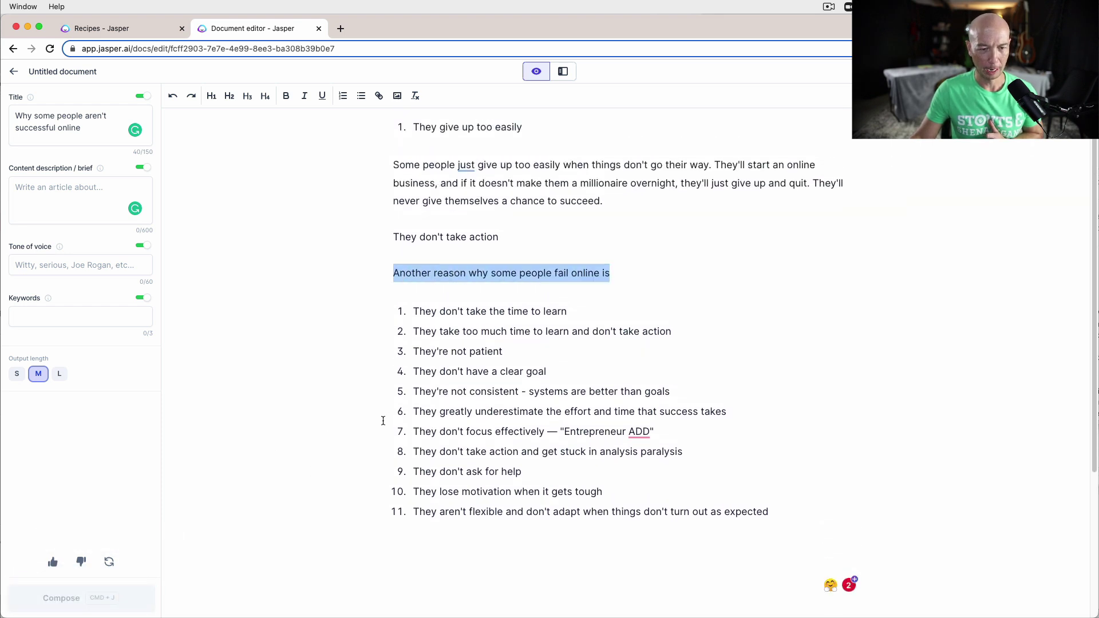
pyautogui.scroll(1, 383, 421)
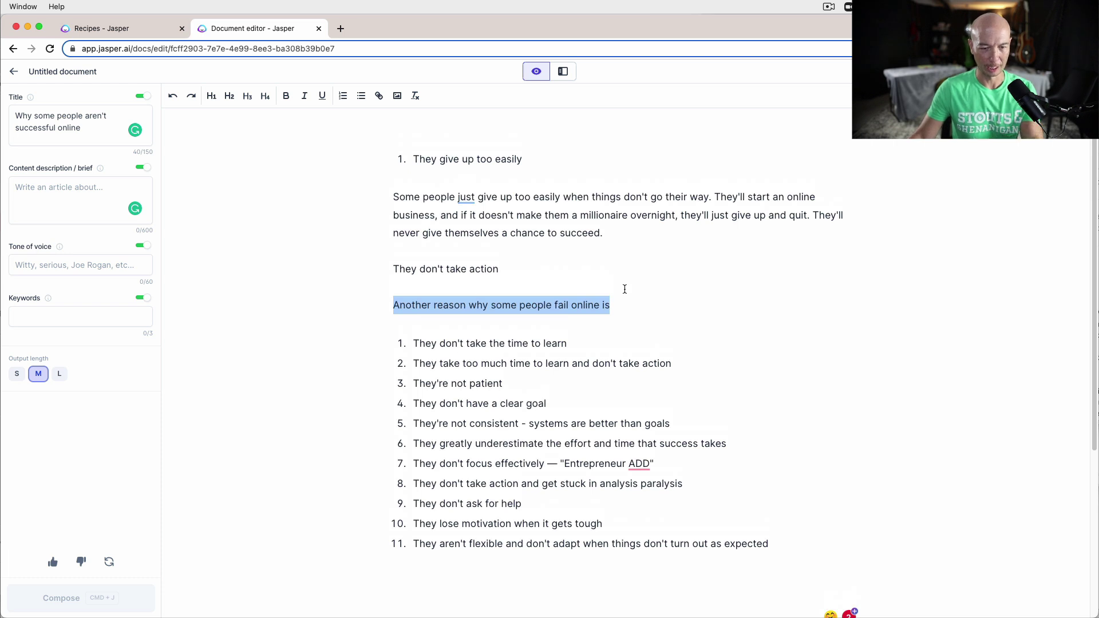
pyautogui.moveTo(640, 297); pyautogui.dragTo(338, 270)
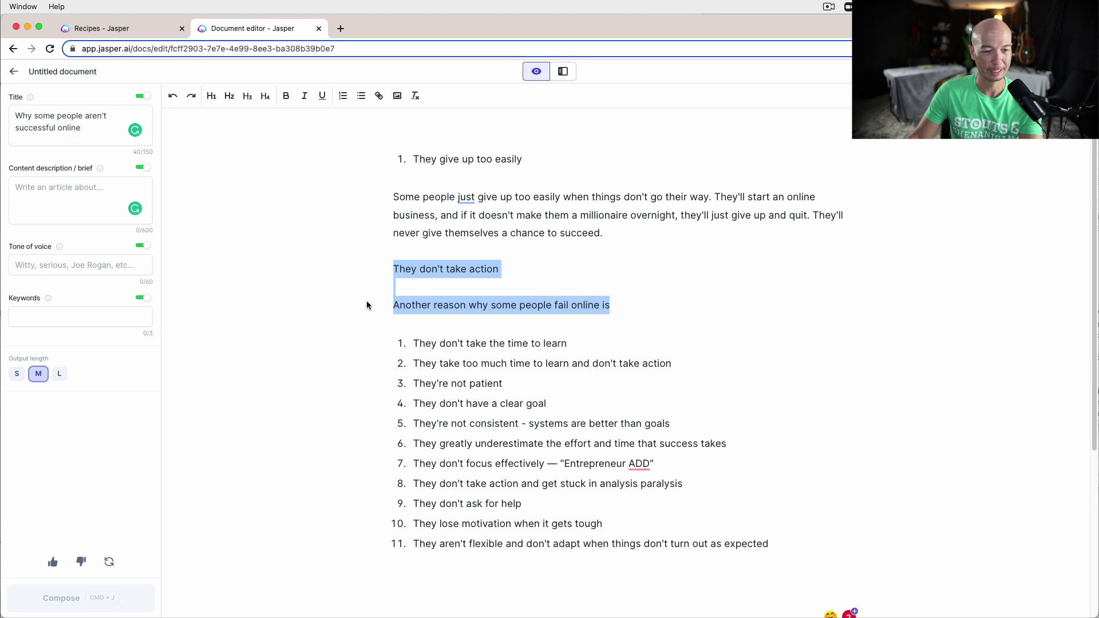
pyautogui.press('BackSpace')
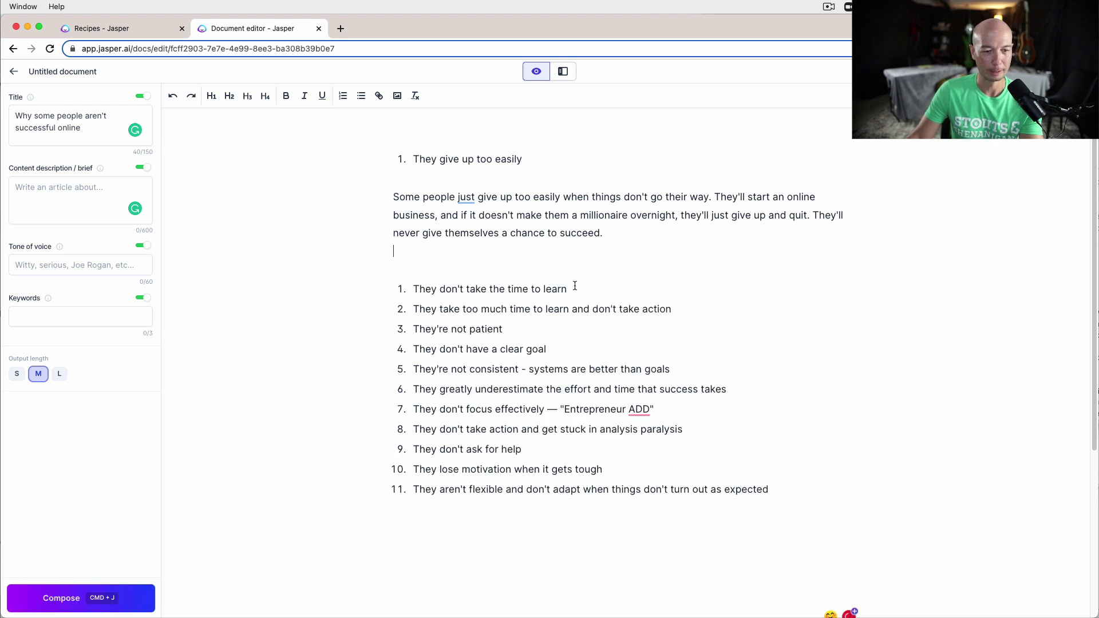
# - Compose two rounds of AI text on a plain line below 'They don't take the time to learn'
pyautogui.click(579, 288)
pyautogui.press('Return')
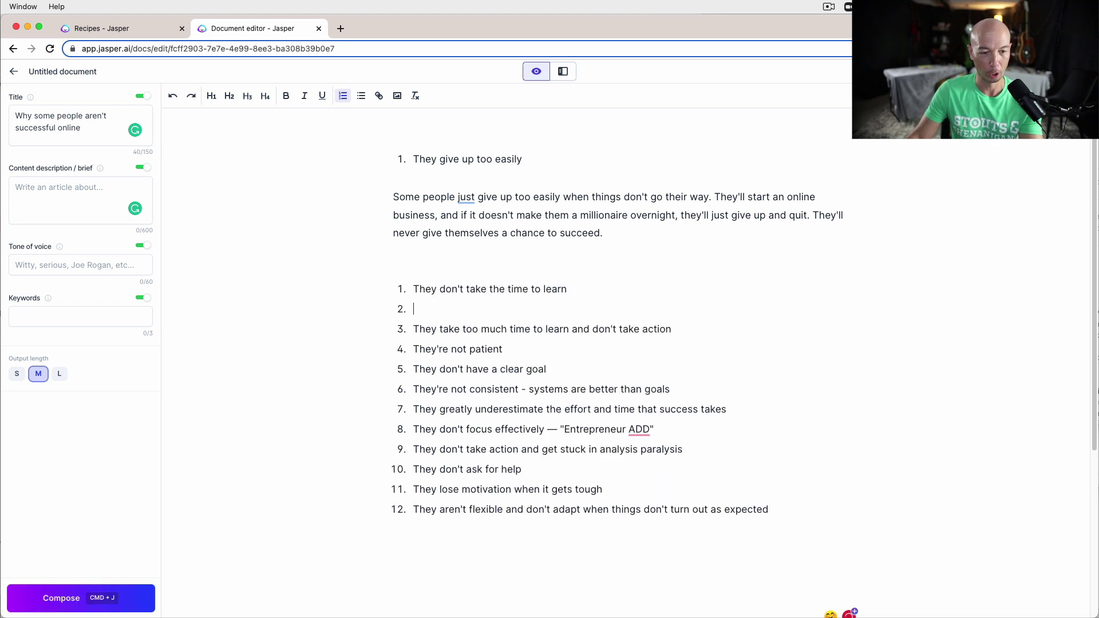
pyautogui.press('Return')
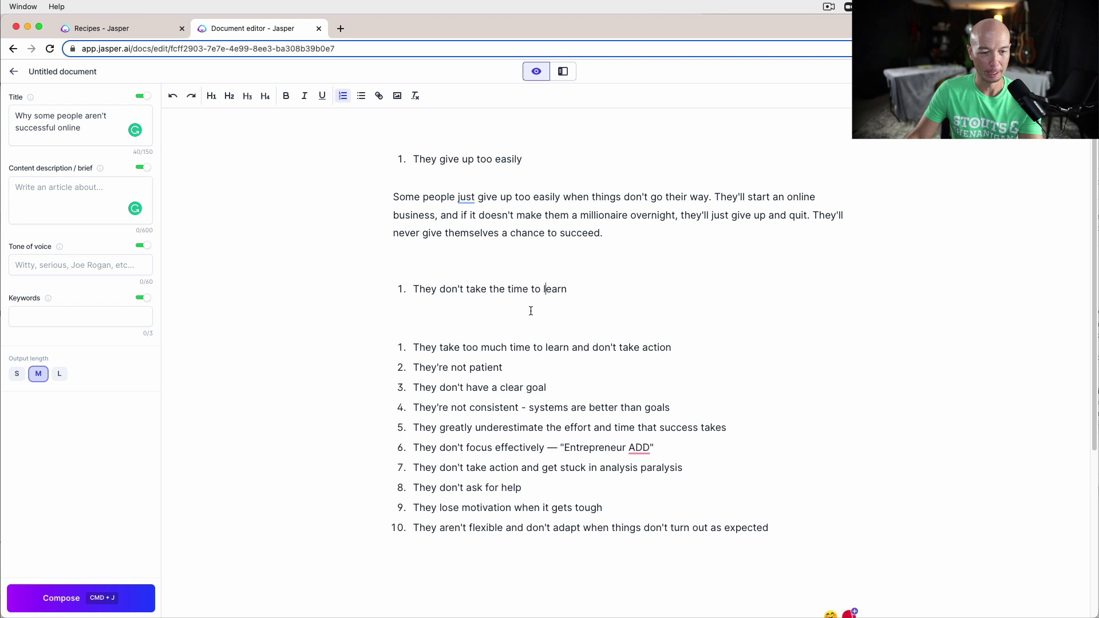
pyautogui.click(65, 599)
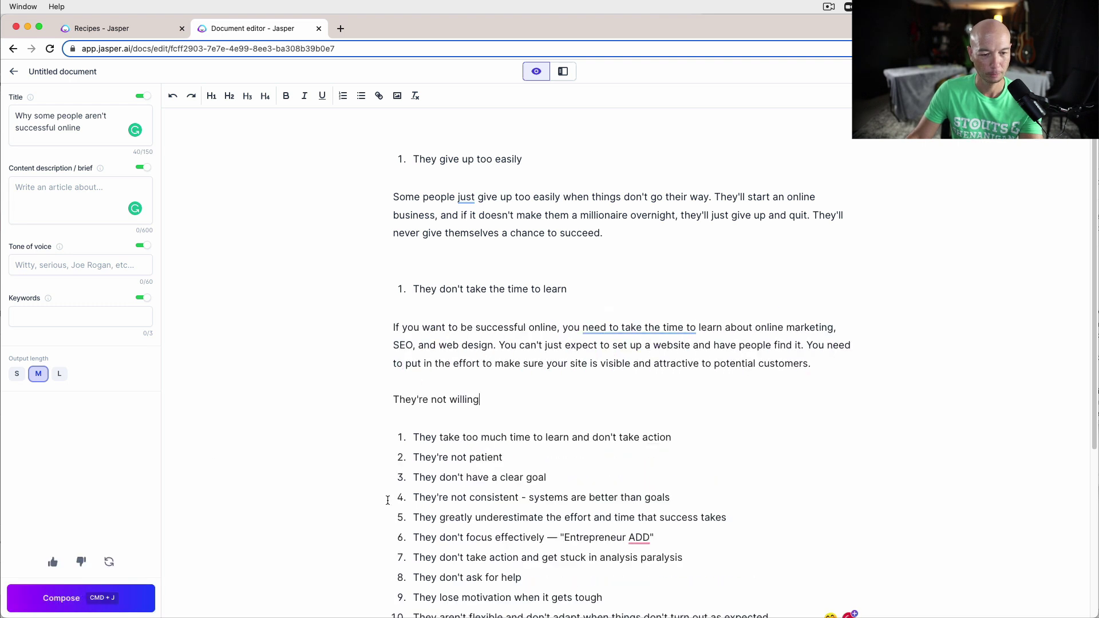
pyautogui.click(63, 598)
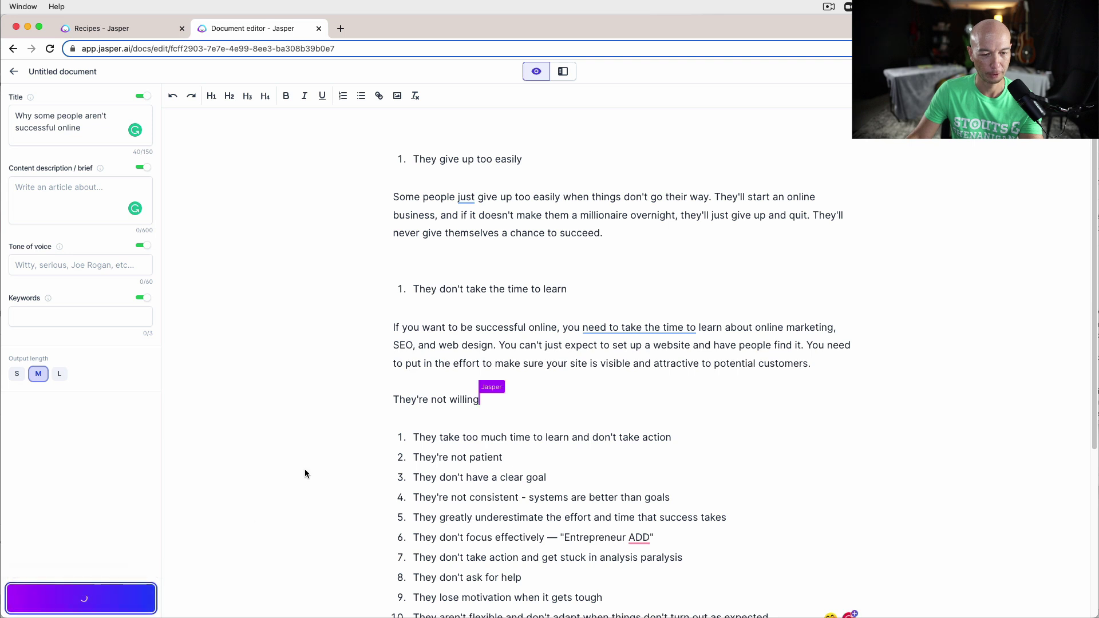
pyautogui.scroll(-3, 495, 393)
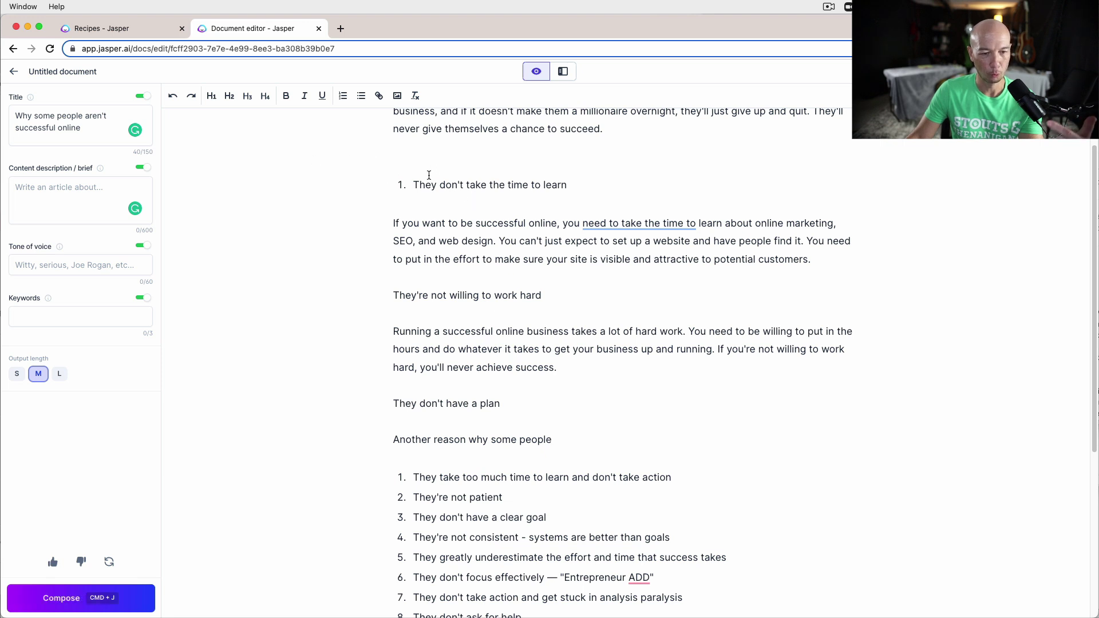
pyautogui.scroll(-1, 444, 213)
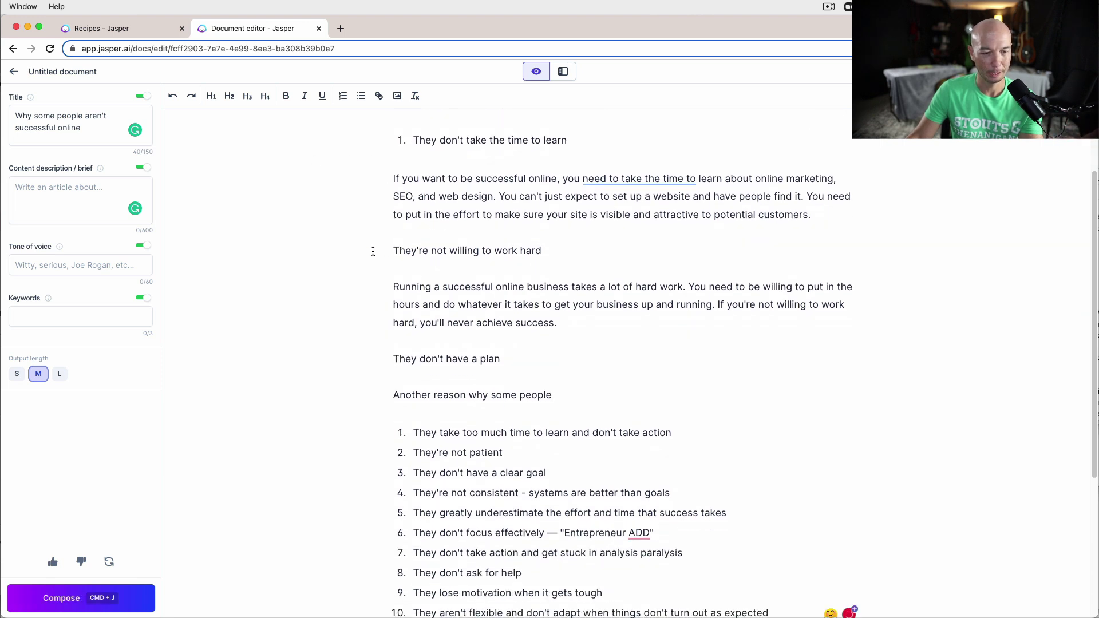
pyautogui.moveTo(374, 250); pyautogui.dragTo(548, 259)
# - Delete the extra generated paragraphs and set the output length to short
pyautogui.press('super+j')
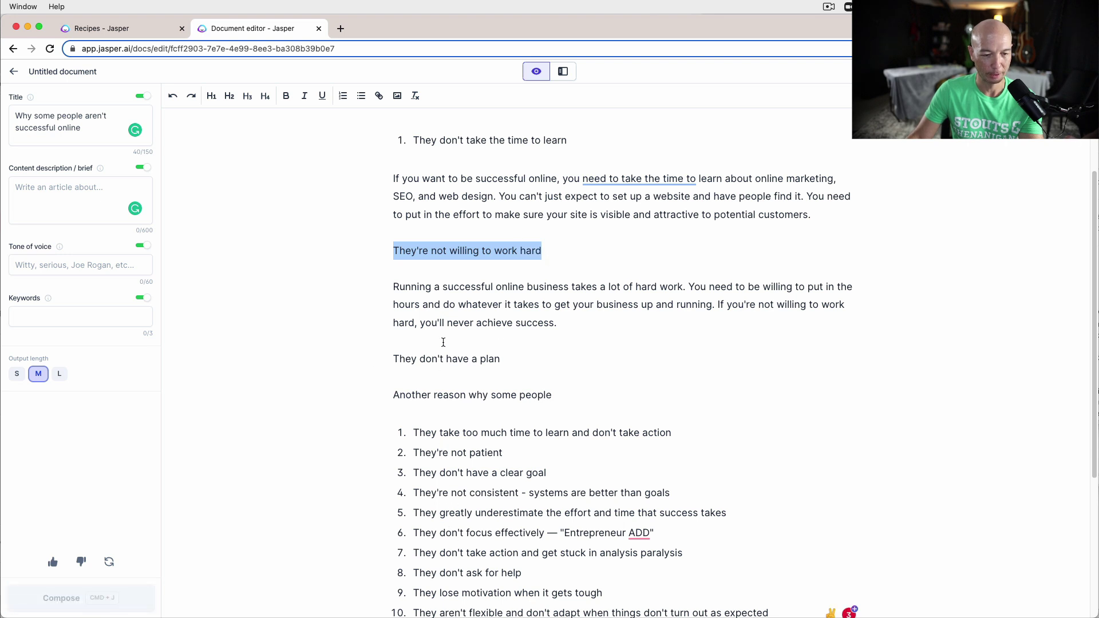
pyautogui.click(390, 276)
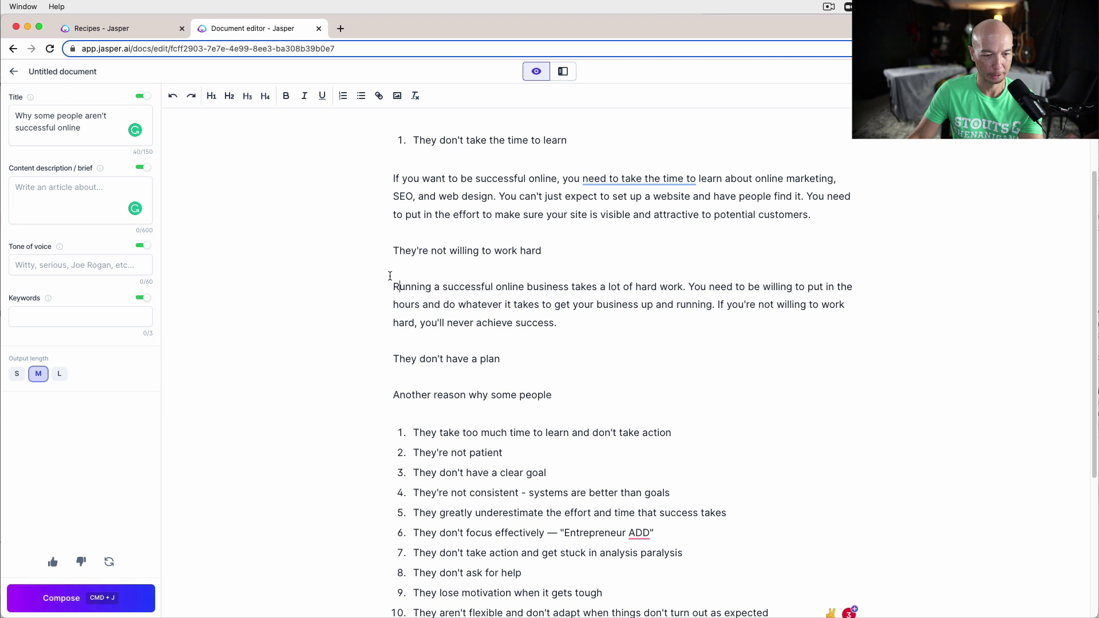
pyautogui.moveTo(570, 391); pyautogui.dragTo(715, 400)
pyautogui.click(368, 252)
pyautogui.press('BackSpace')
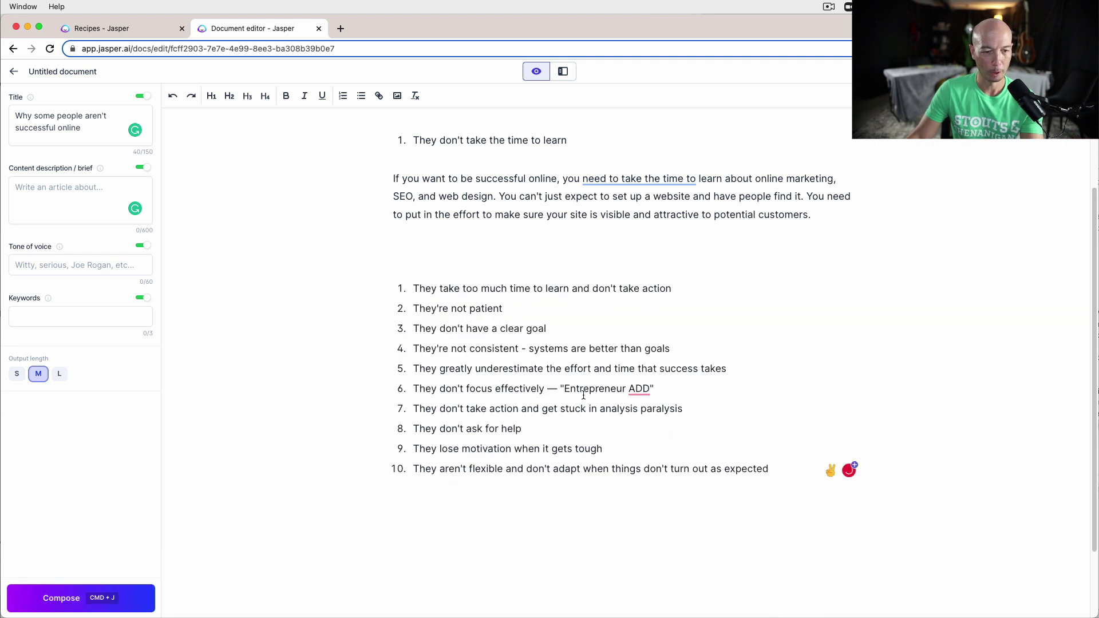
pyautogui.press('BackSpace')
pyautogui.press('BackSpace')
pyautogui.click(17, 374)
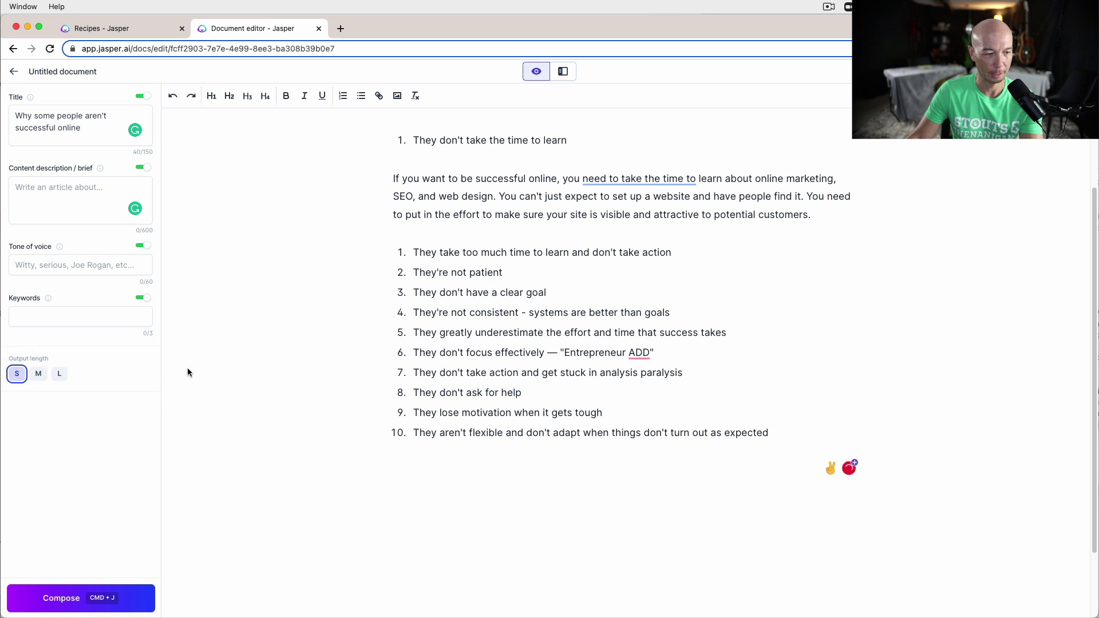
# - Make 'They give up too easily' and the learning point plain paragraphs
pyautogui.scroll(3, 404, 195)
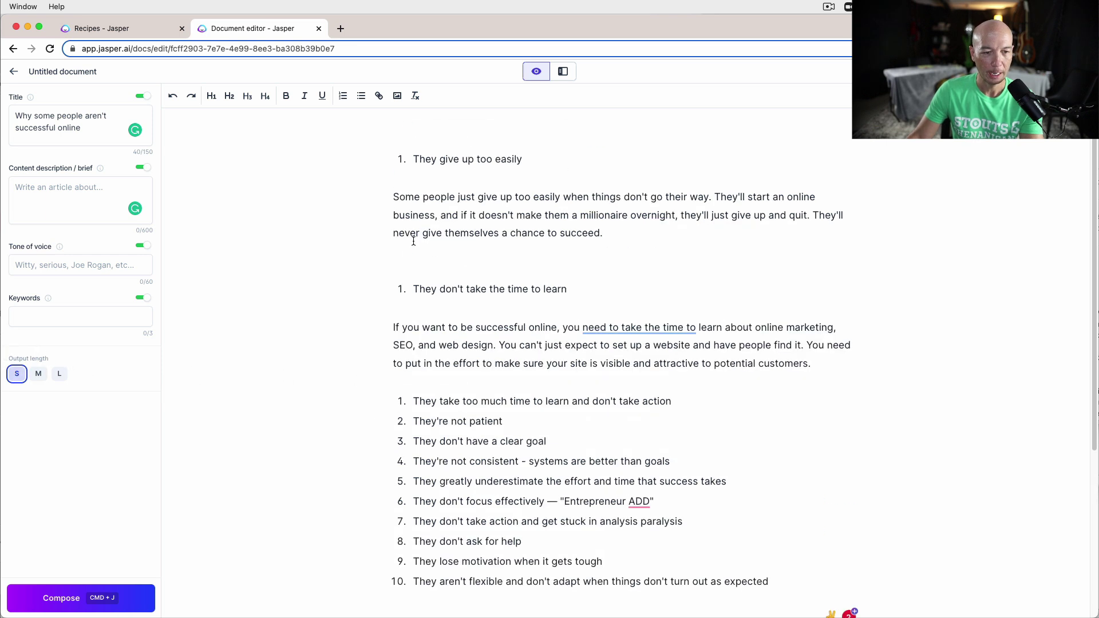
pyautogui.click(413, 159)
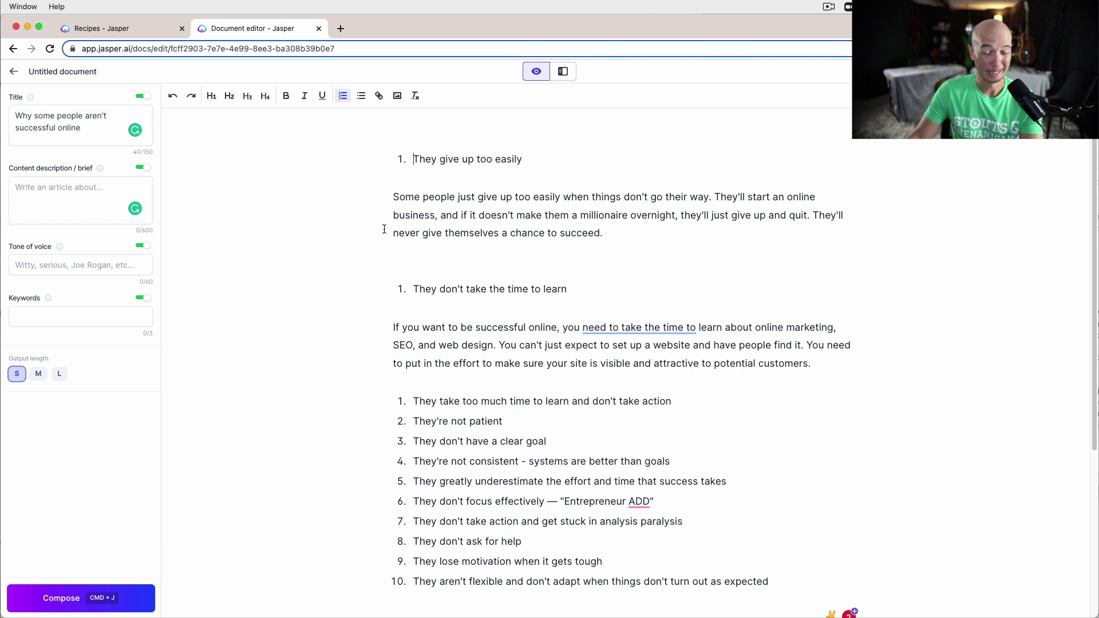
pyautogui.click(343, 95)
pyautogui.click(416, 284)
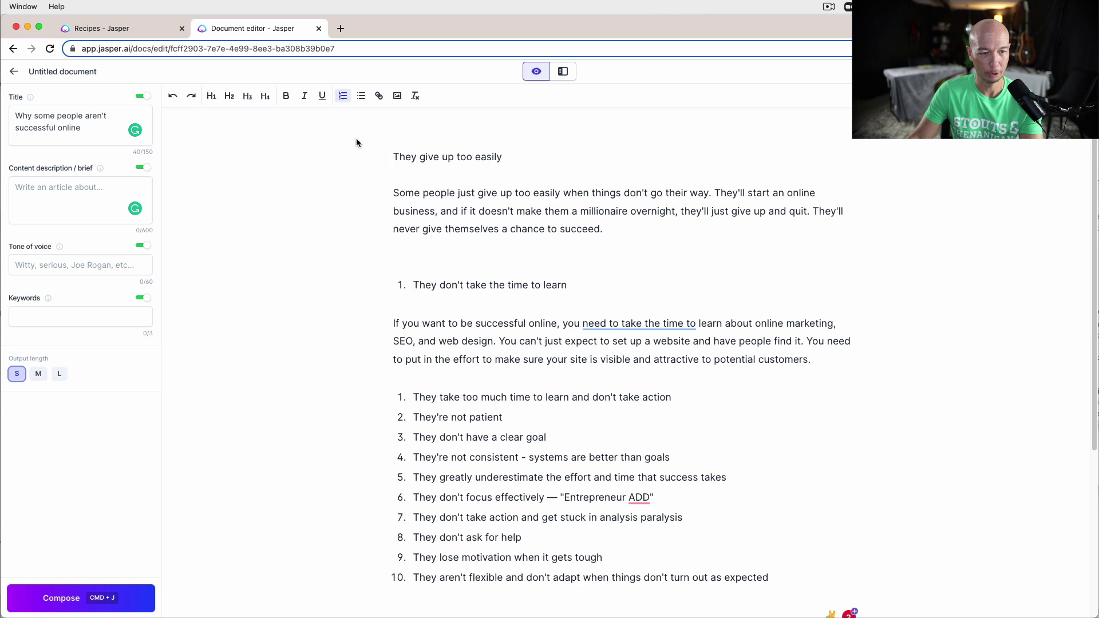
pyautogui.click(343, 96)
# - Remove numbering from the ten reasons and open blank lines after the first
pyautogui.scroll(-1, 482, 455)
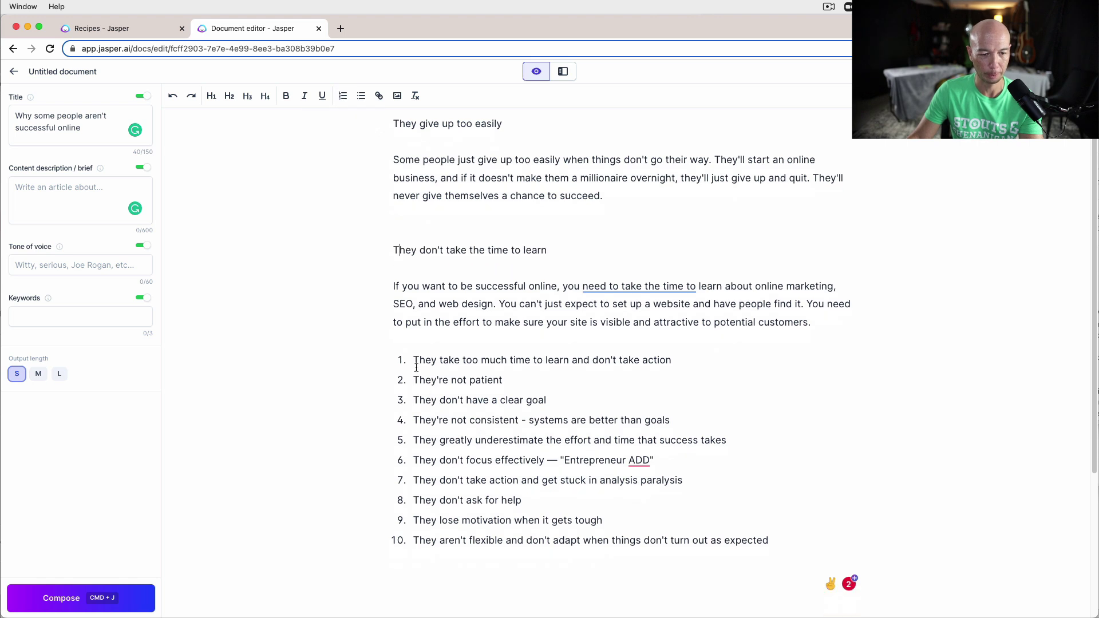
pyautogui.moveTo(413, 359); pyautogui.dragTo(790, 540)
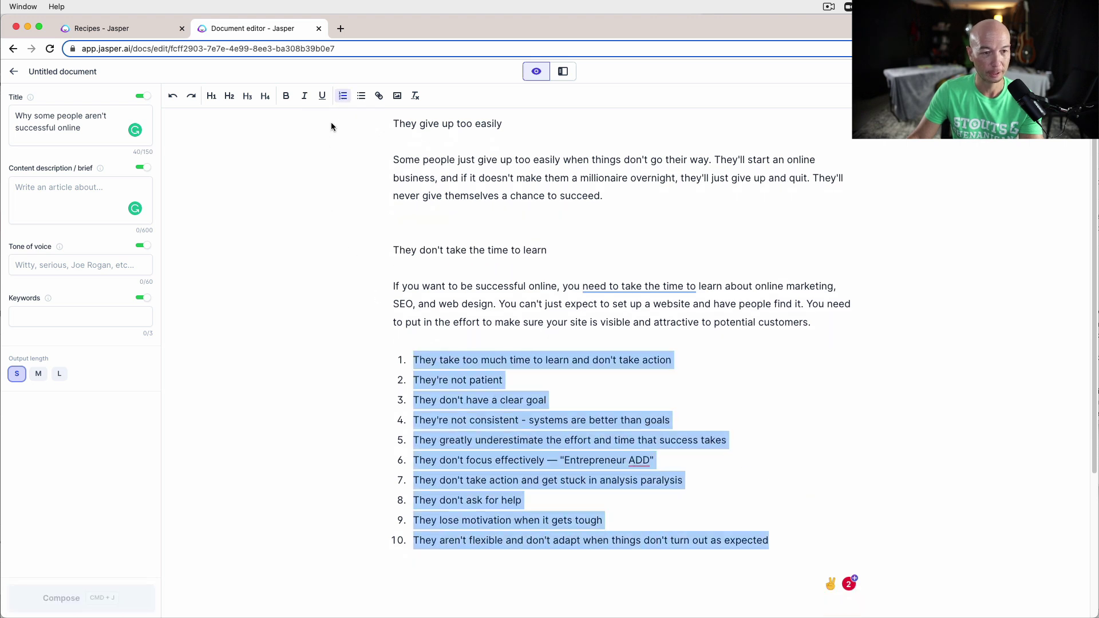
pyautogui.click(342, 99)
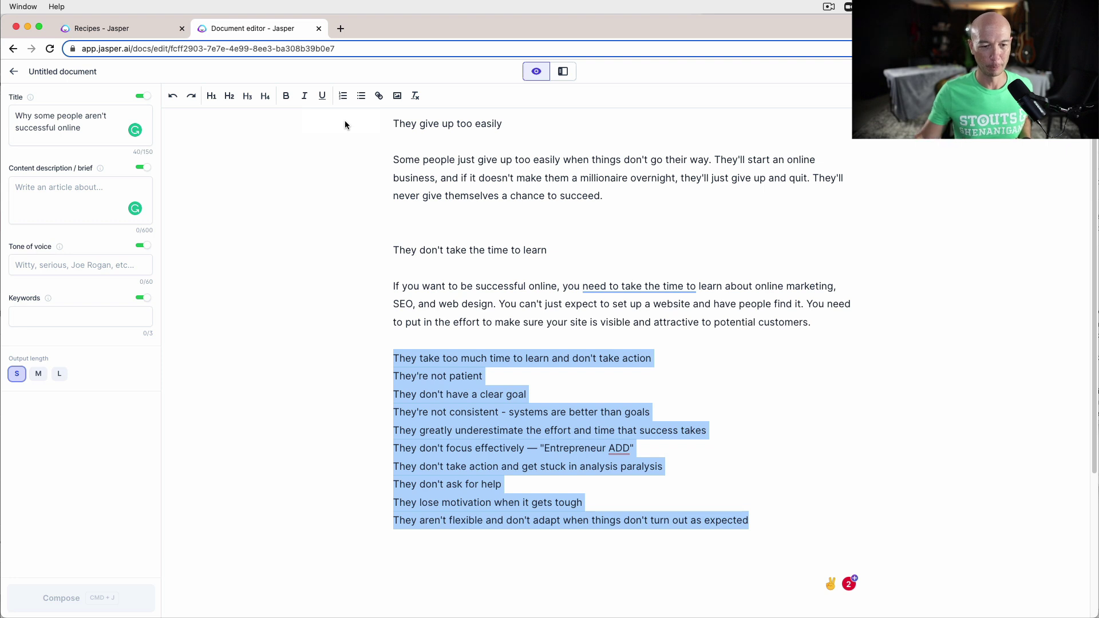
pyautogui.click(702, 376)
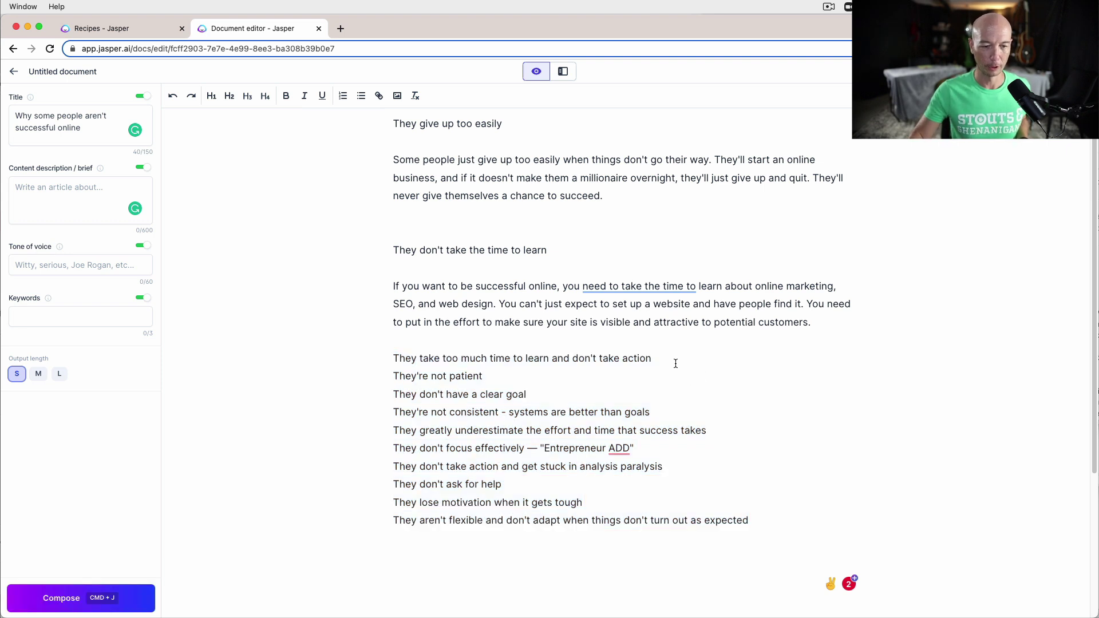
pyautogui.press('Return')
pyautogui.press('Return')
pyautogui.press('Up')
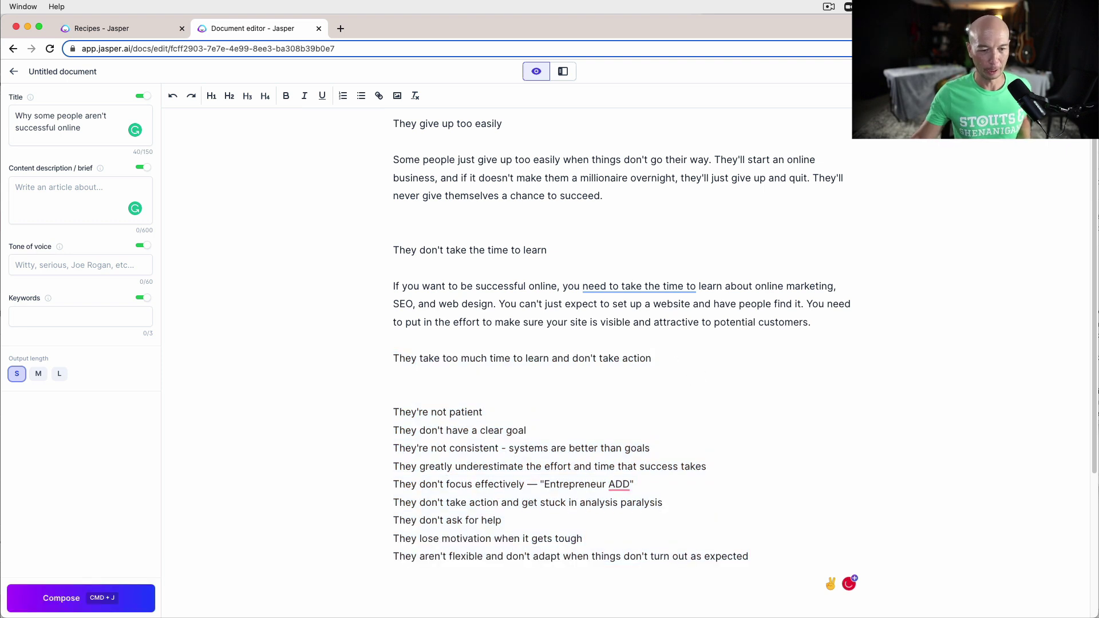
pyautogui.scroll(-5, 625, 350)
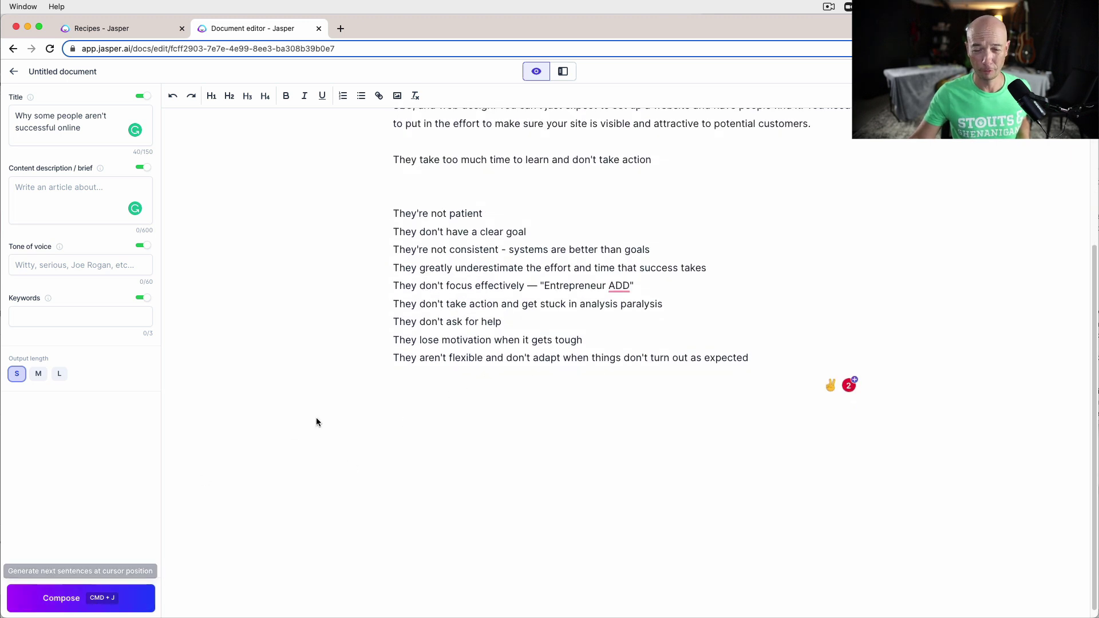
# - Compose a paragraph under the learning-too-long point and delete the 'They're not willing to invest' line
pyautogui.scroll(2, 316, 422)
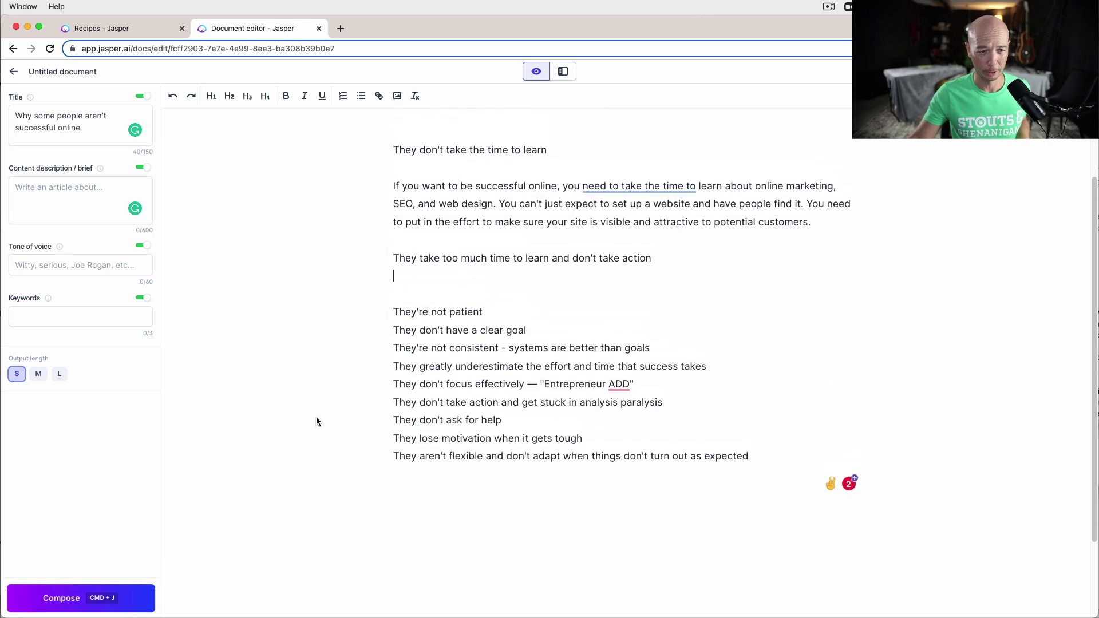
pyautogui.click(47, 602)
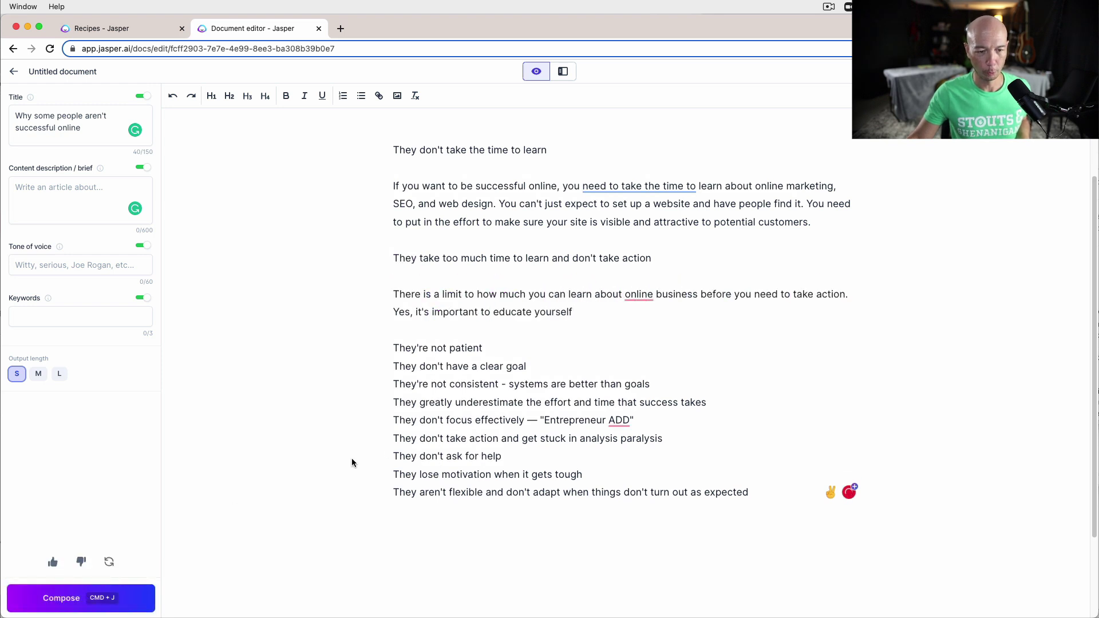
pyautogui.click(43, 607)
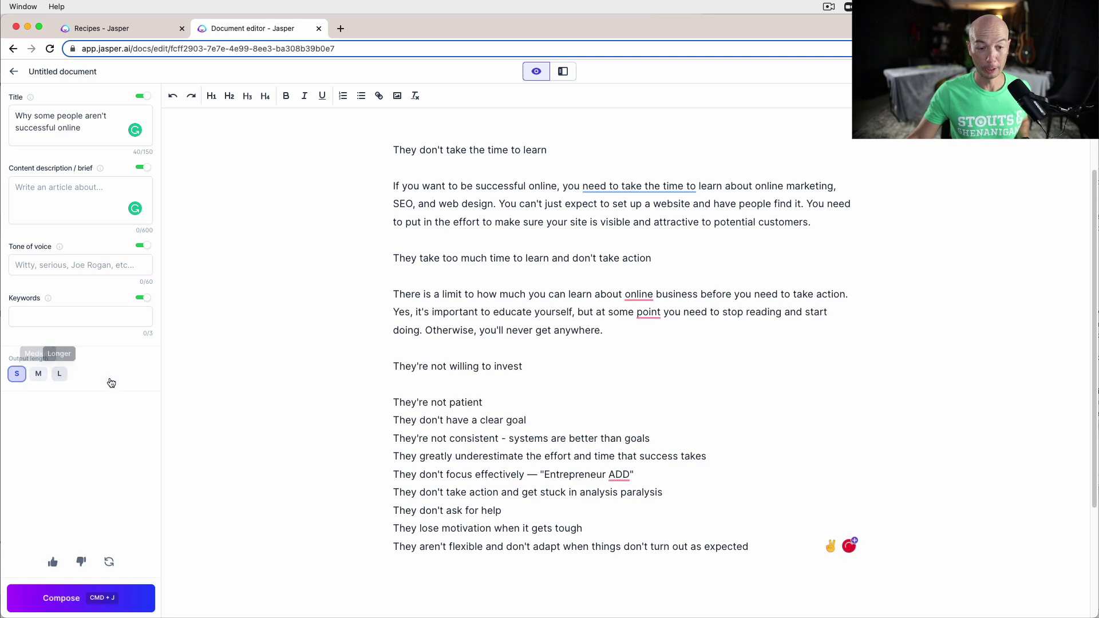
pyautogui.tripleClick(451, 364)
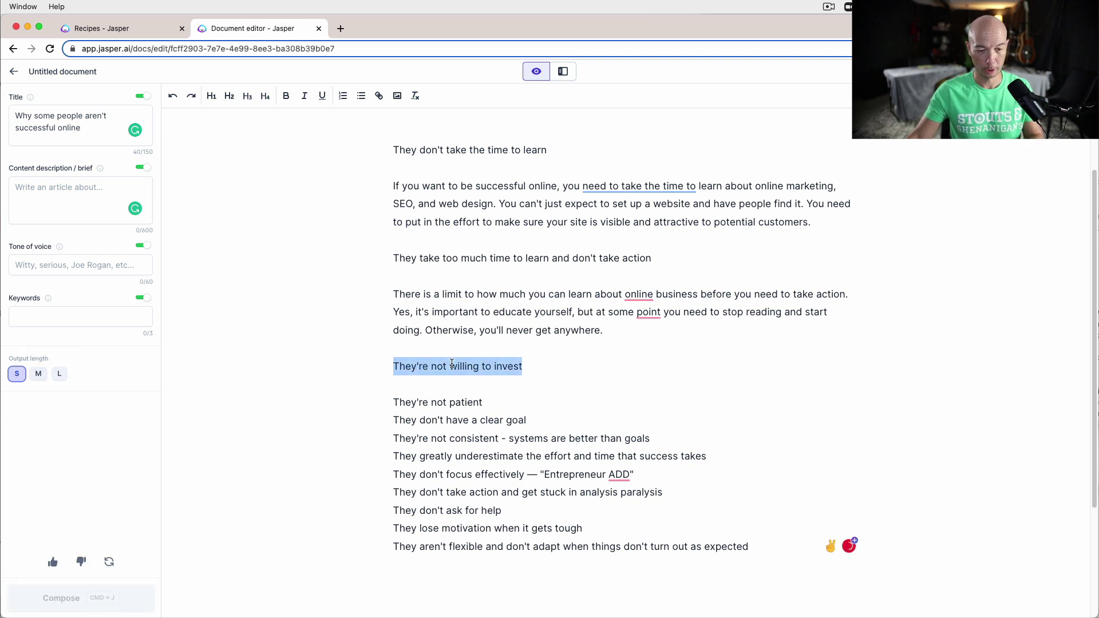
pyautogui.press('BackSpace')
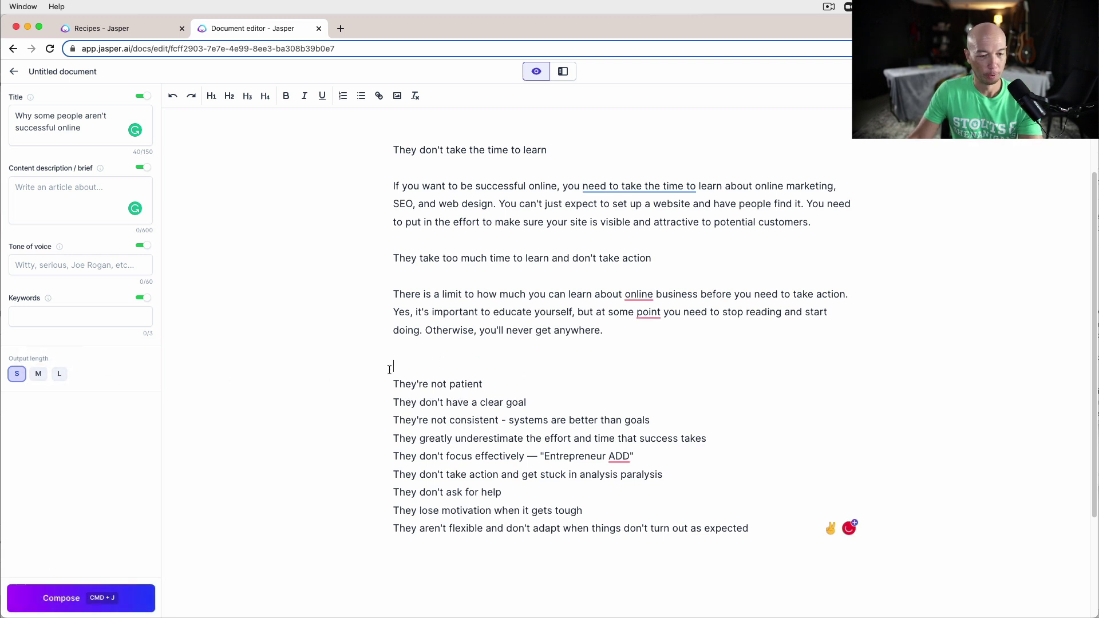
# - With medium output length, compose a paragraph below 'They're not patient'
pyautogui.click(38, 374)
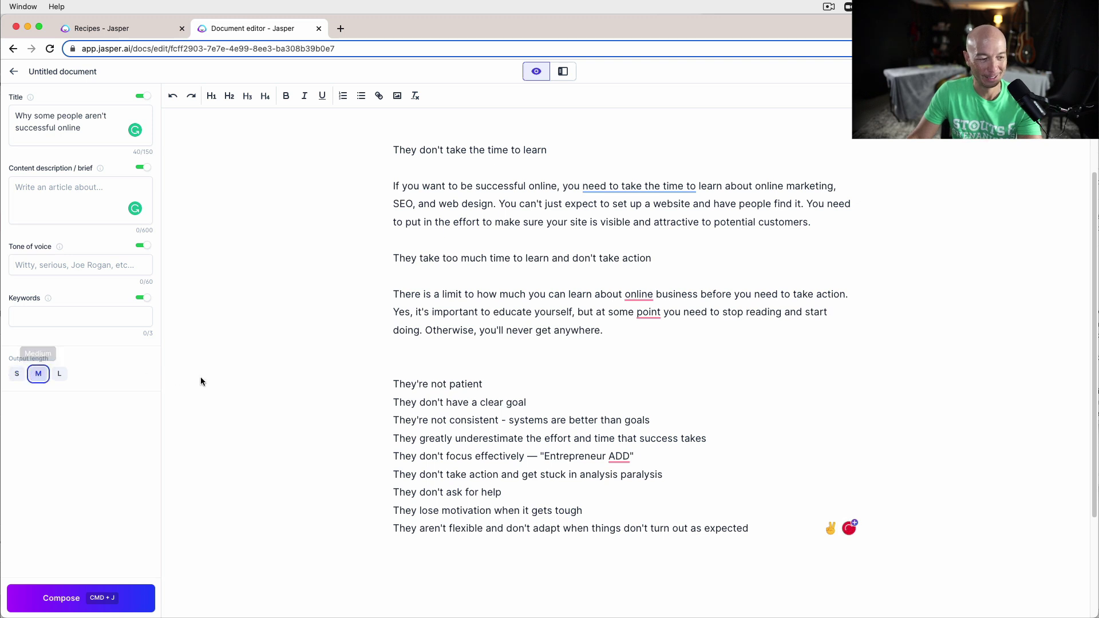
pyautogui.click(497, 384)
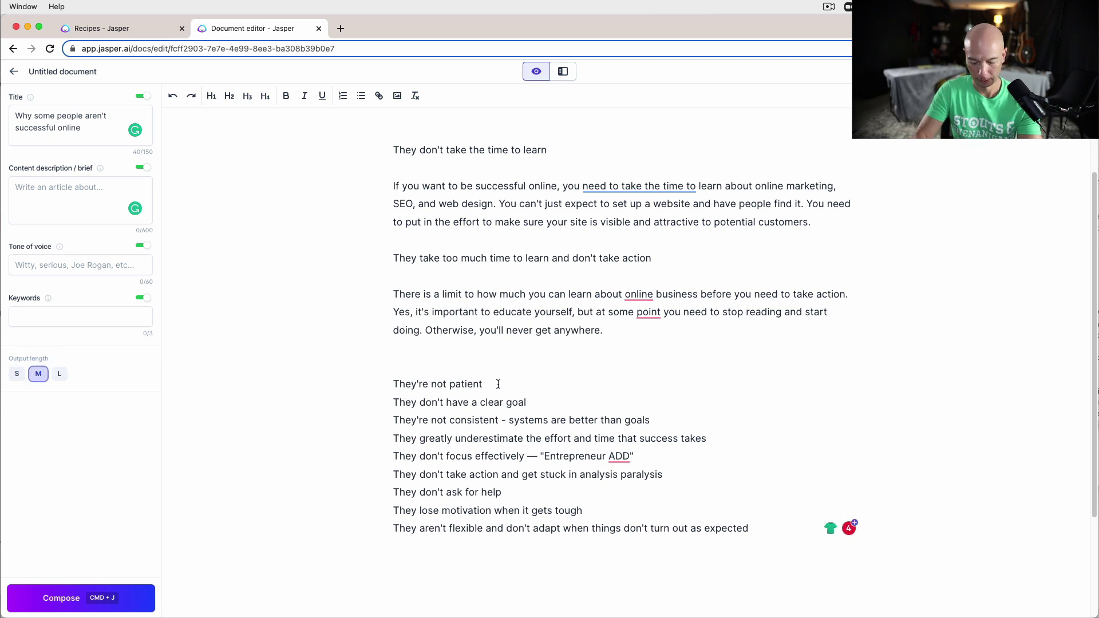
pyautogui.press('Return')
pyautogui.press('Return')
pyautogui.press('Up')
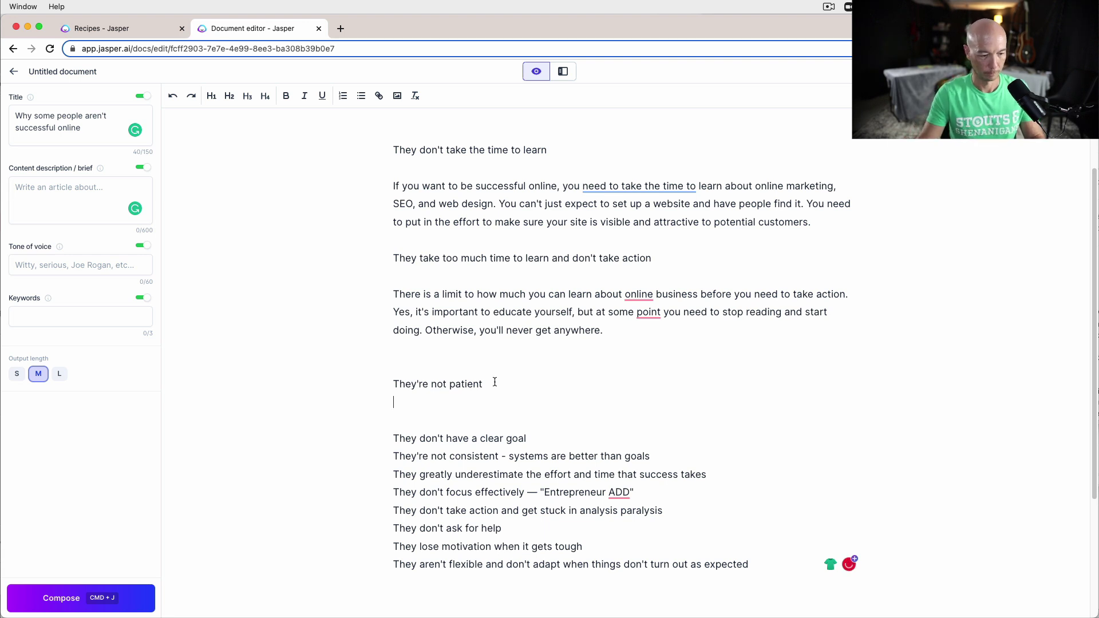
pyautogui.click(114, 601)
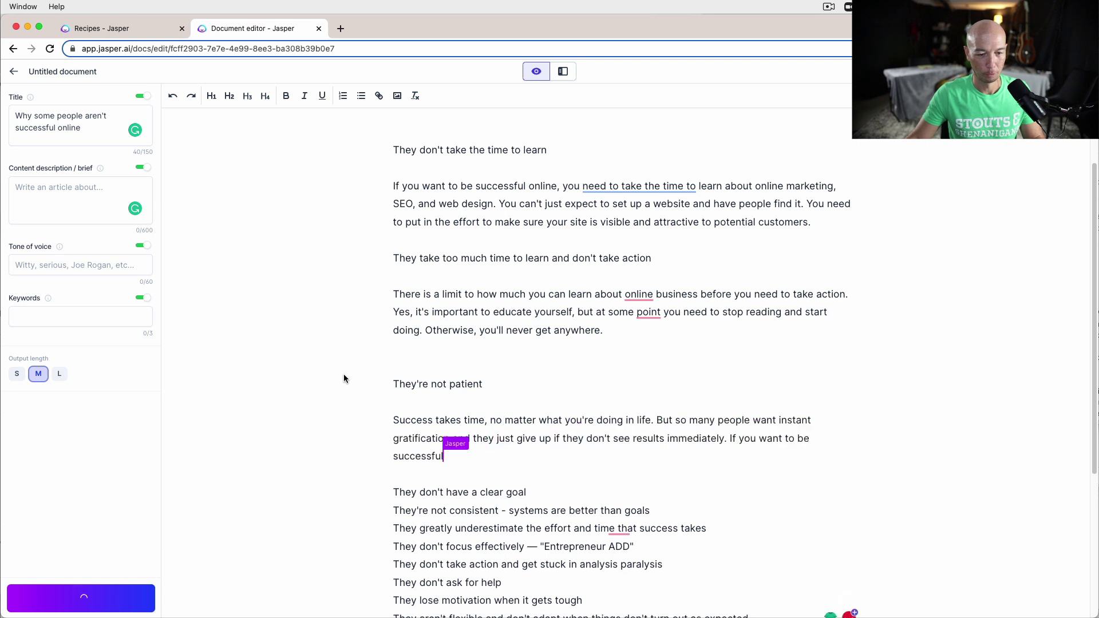
# - Delete the extra generated lines 'They're not persistent' and 'Persistence'
pyautogui.scroll(1, 366, 414)
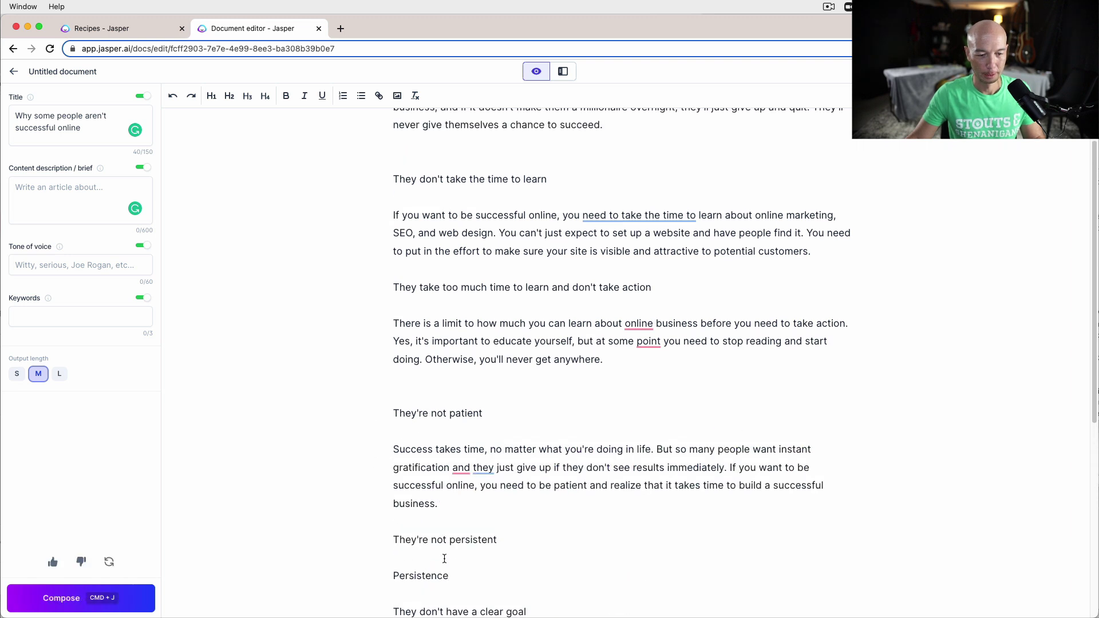
pyautogui.moveTo(449, 575); pyautogui.dragTo(374, 537)
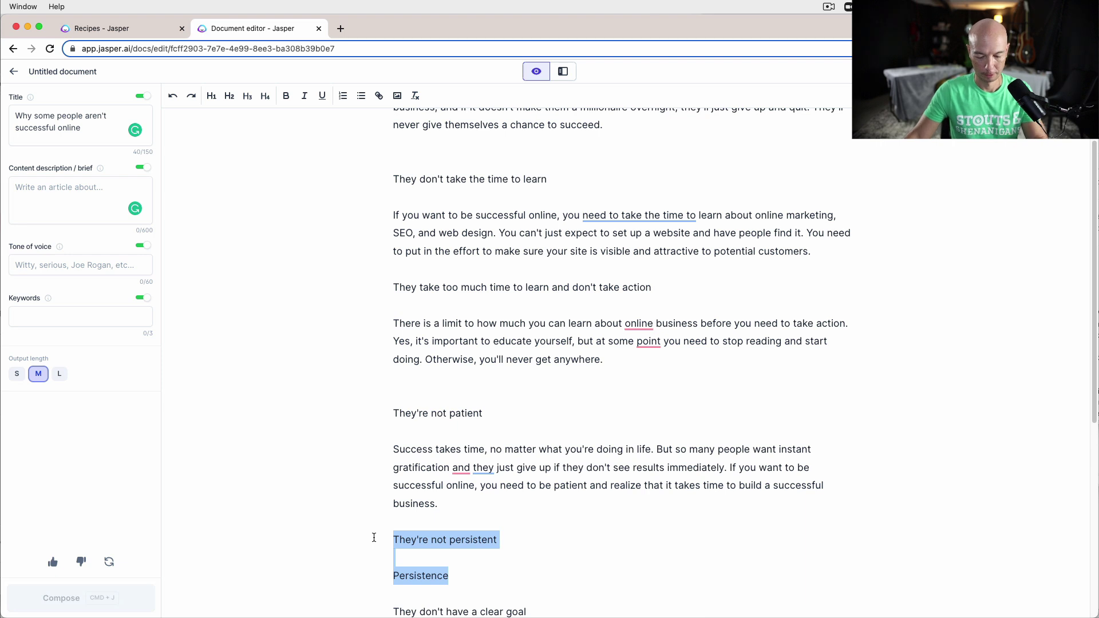
pyautogui.press('BackSpace')
pyautogui.scroll(4, 380, 522)
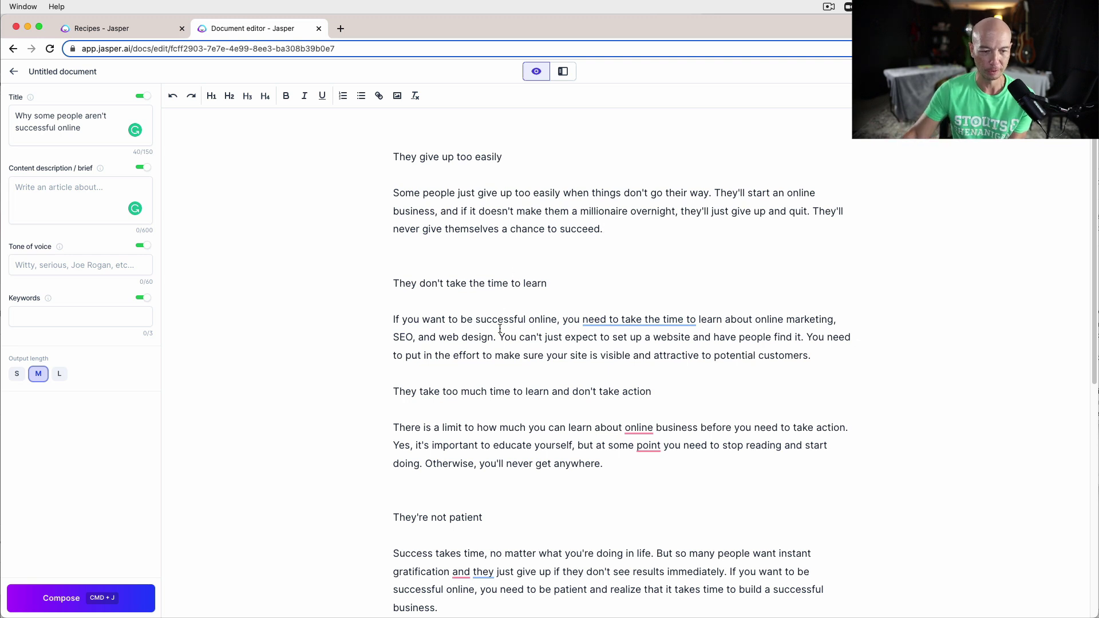
pyautogui.scroll(-2, 503, 320)
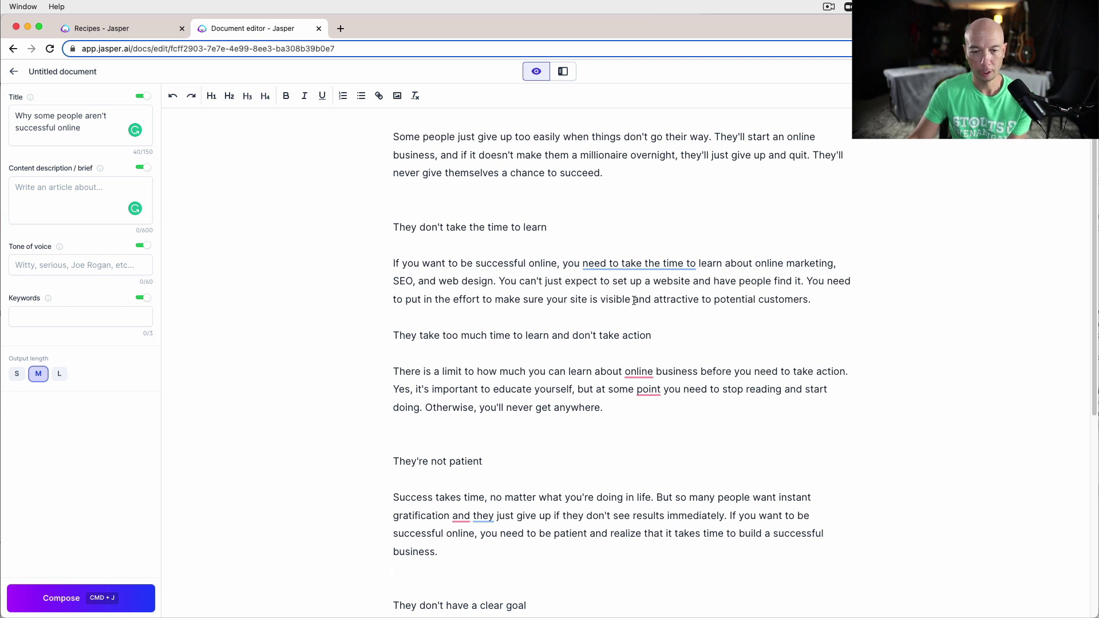
# - Accept Grammarly's clarity rewrite, replacing "need to take the time to" with "must" in the learning paragraph
pyautogui.click(638, 264)
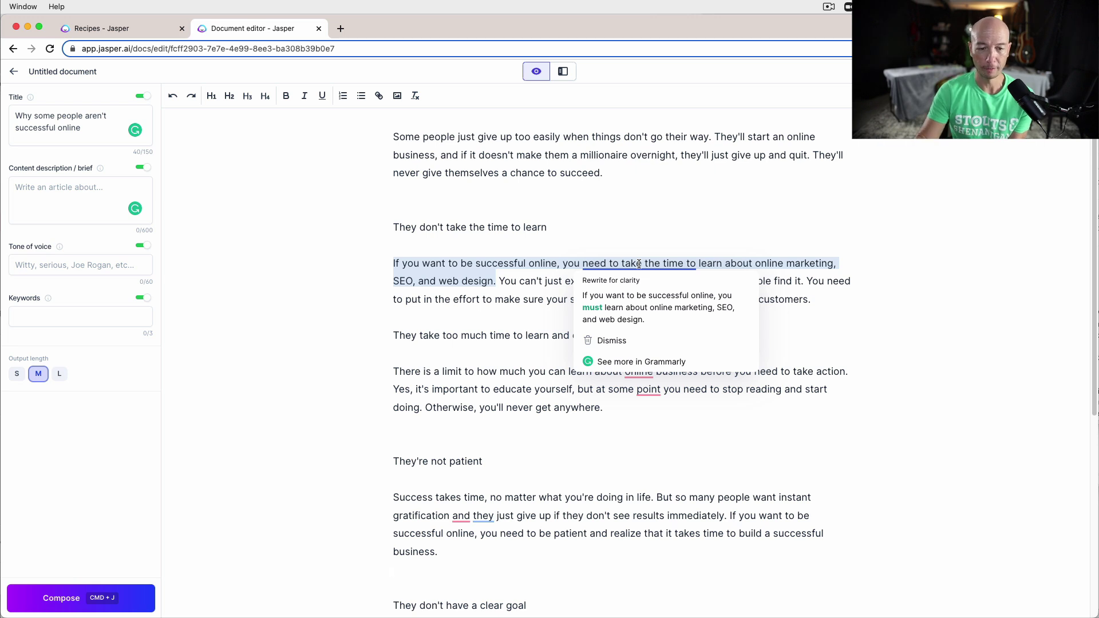
pyautogui.click(654, 304)
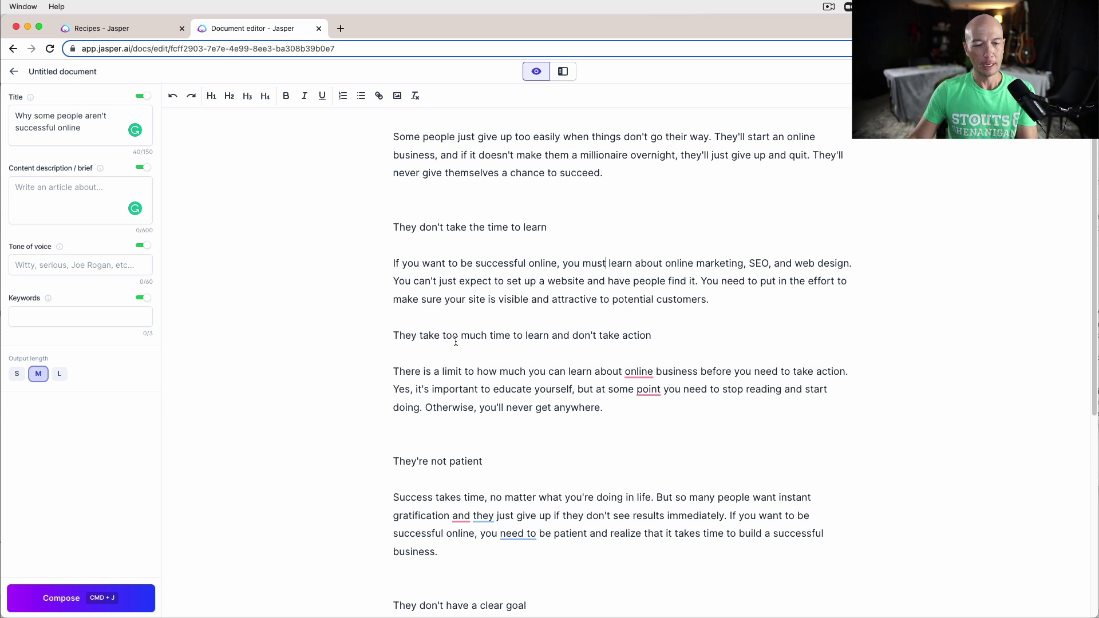
pyautogui.scroll(-3, 506, 252)
pyautogui.scroll(-6, 575, 423)
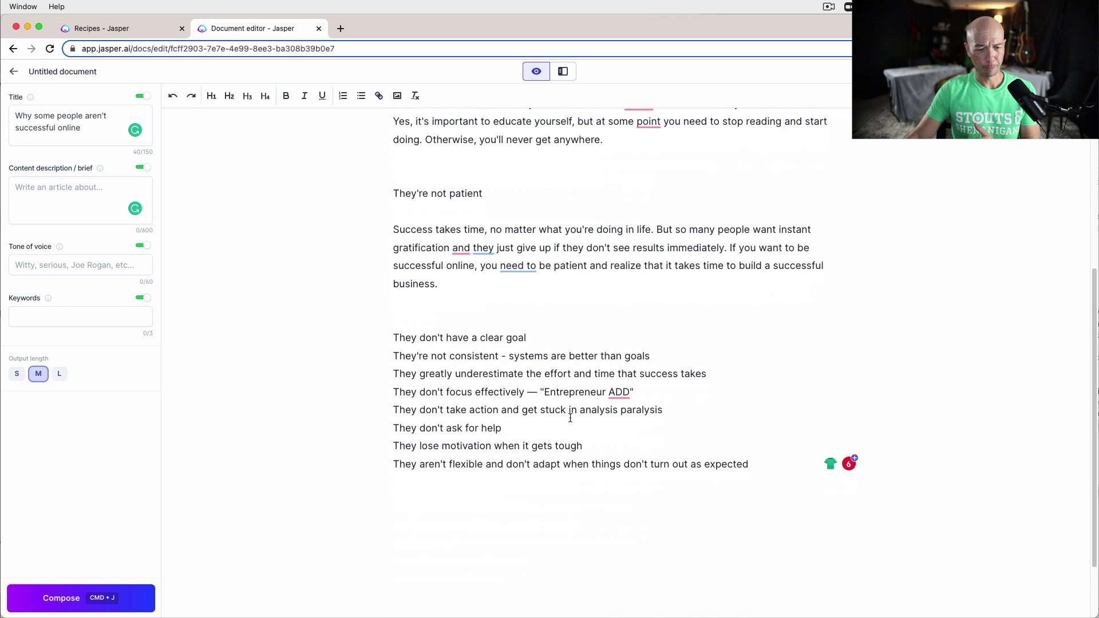
pyautogui.scroll(10, 697, 366)
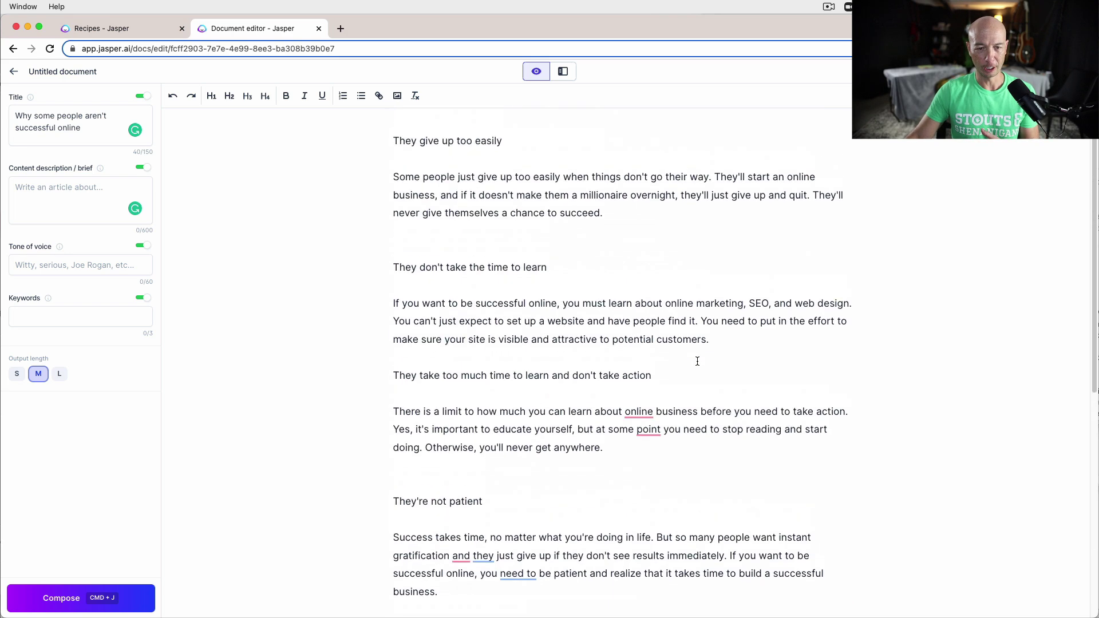
pyautogui.scroll(-7, 644, 397)
pyautogui.scroll(-1, 643, 398)
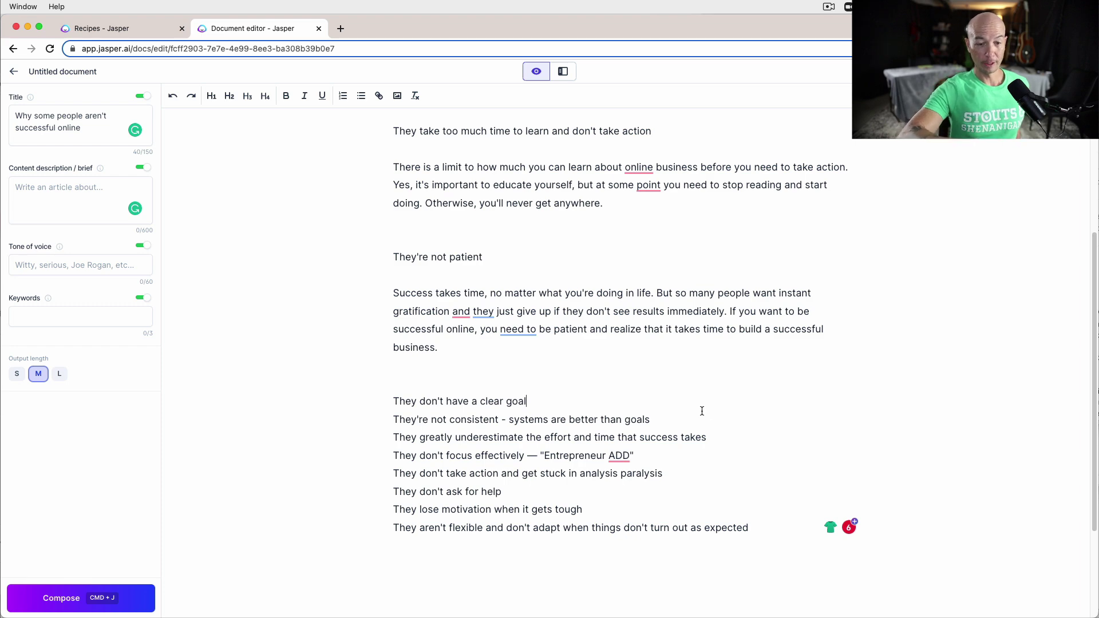
pyautogui.scroll(5, 702, 411)
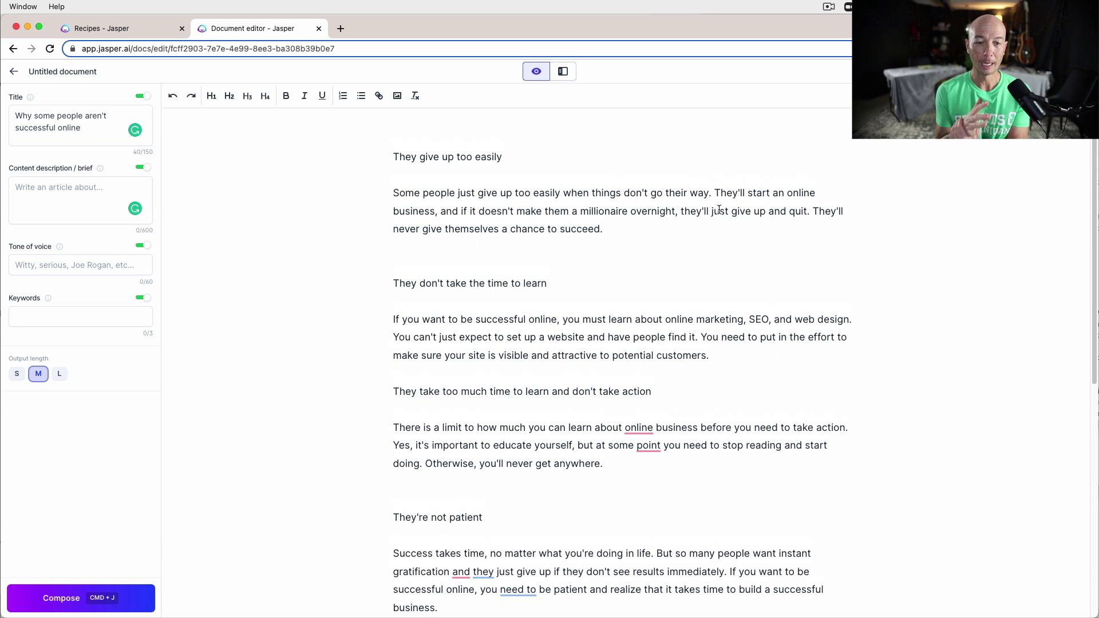
pyautogui.doubleClick(596, 213)
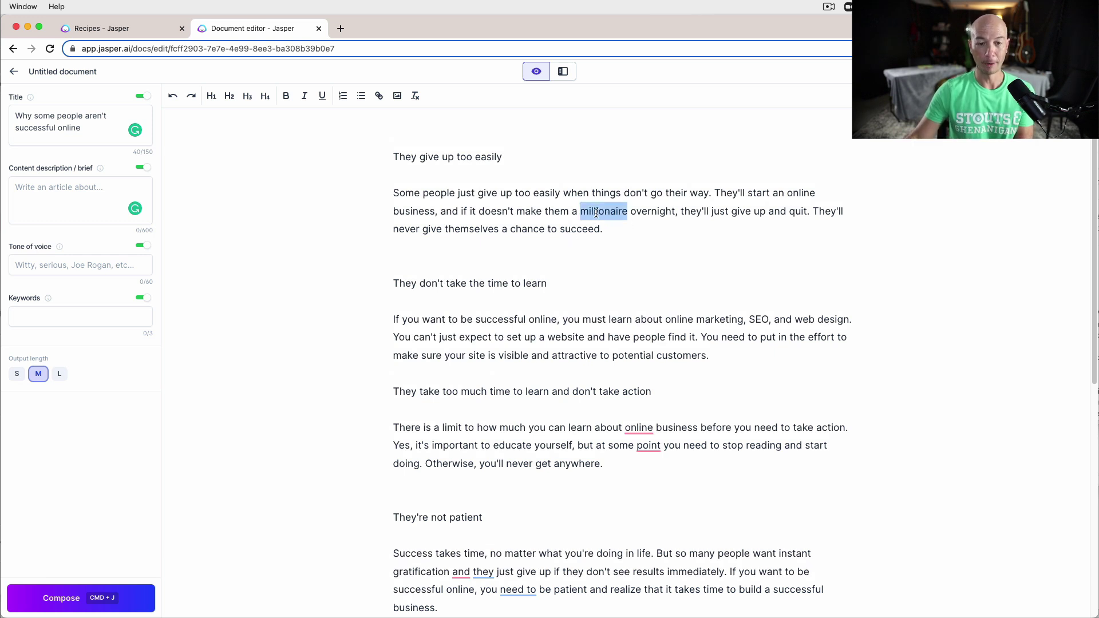
pyautogui.press('super+j')
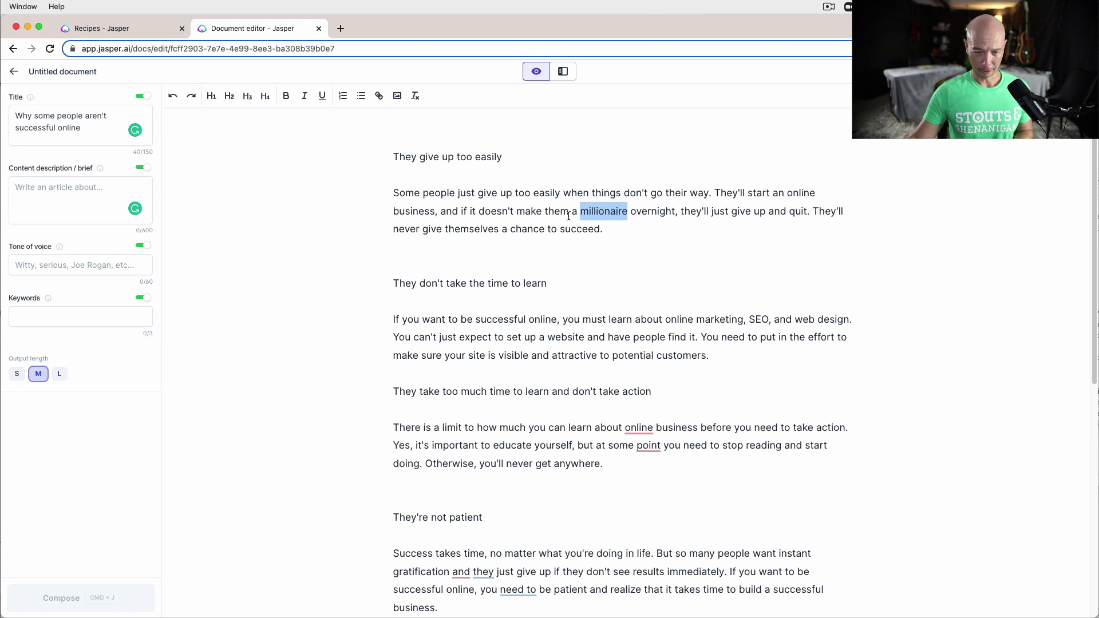
pyautogui.scroll(-5, 694, 456)
pyautogui.scroll(-3, 728, 412)
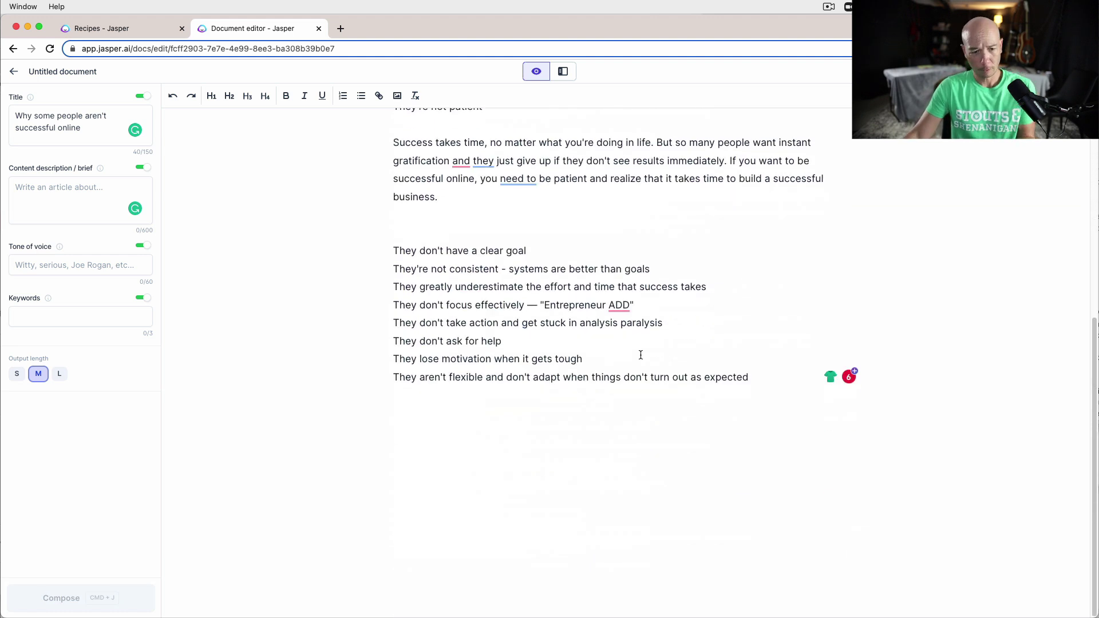